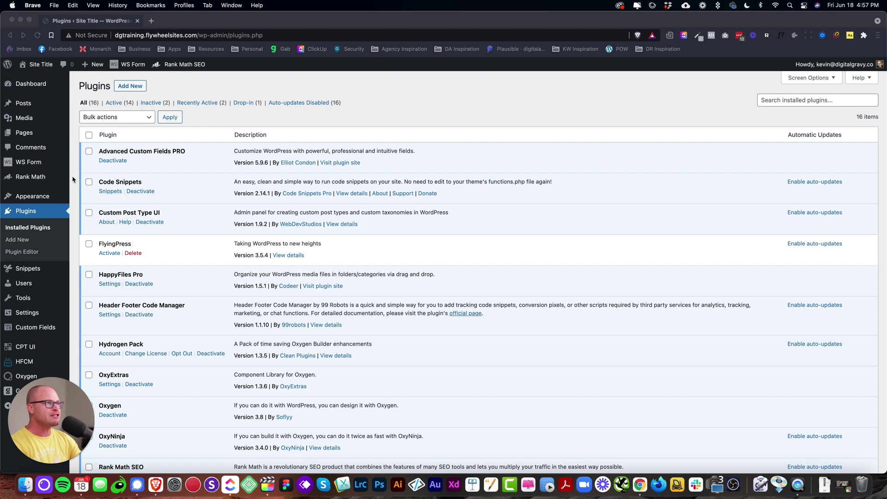
Open the Snippets list in a new browser tab and look over the site's code snippets.
super+click(37, 272)
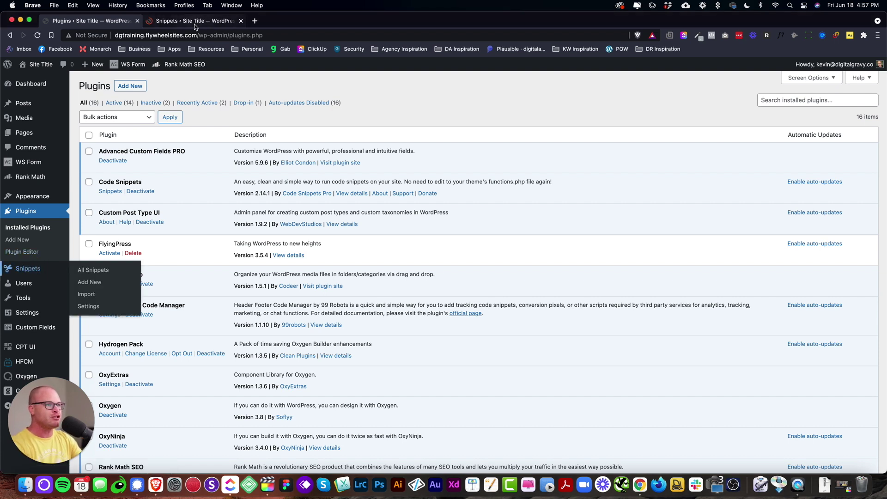
click(194, 23)
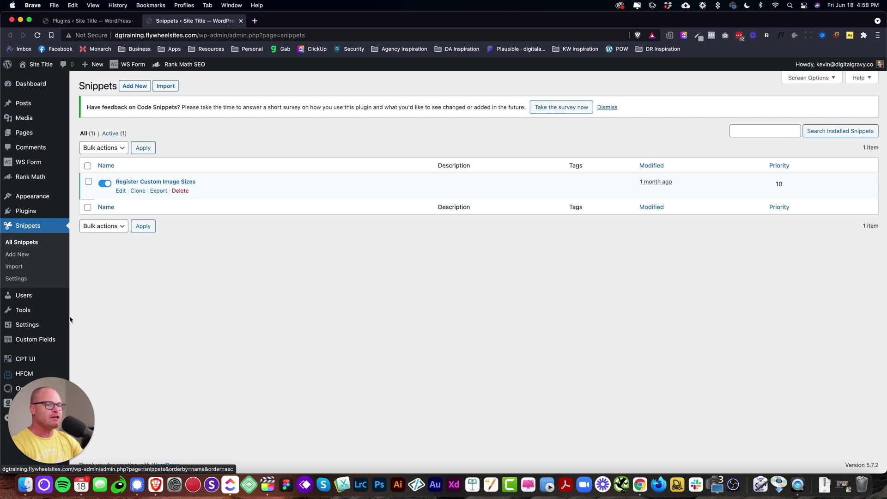
mouse_move(50, 316)
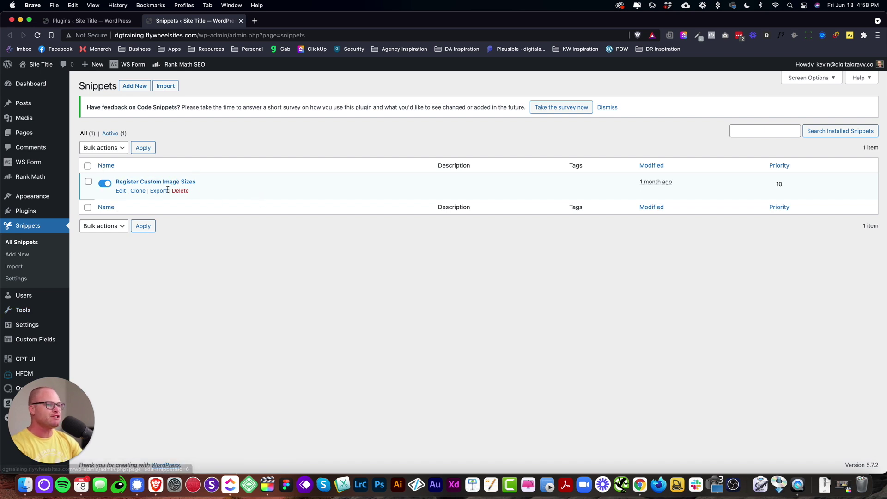
Go back to the installed plugins and review the entries from Advanced Custom Fields PRO and Custom Post Type UI to FlyingPress.
click(38, 213)
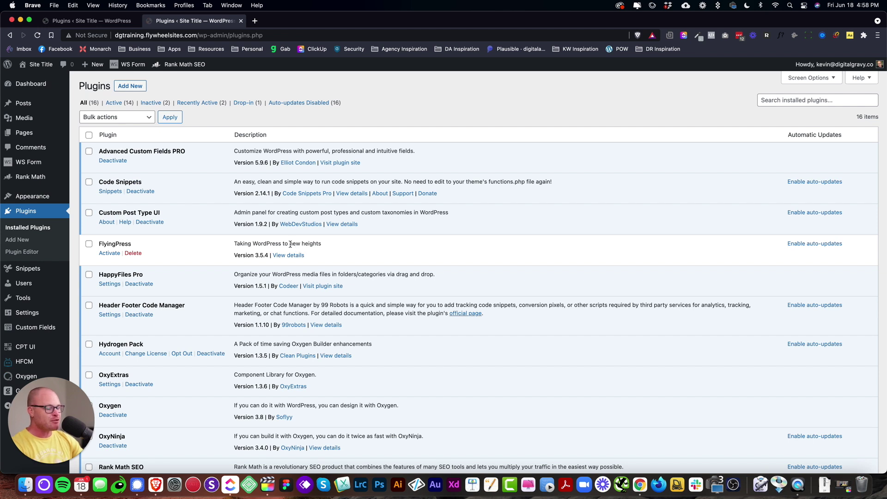
scroll(290, 244, down, 3)
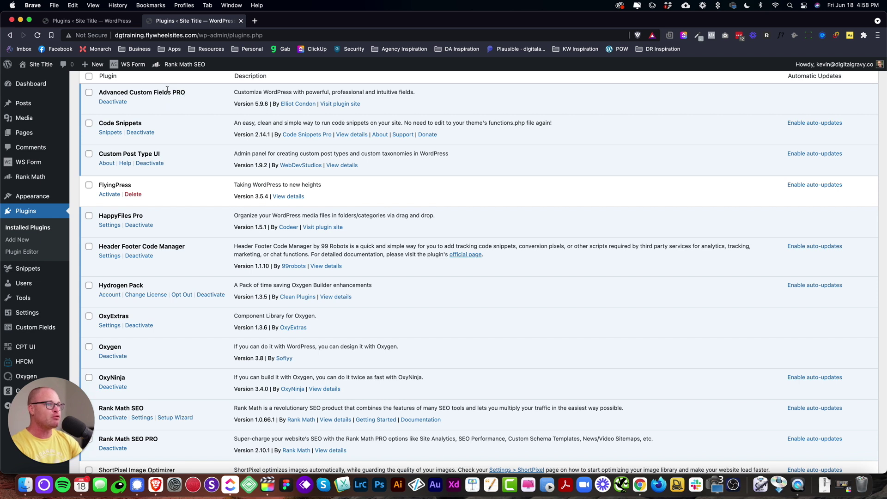
right_click(175, 93)
click(167, 91)
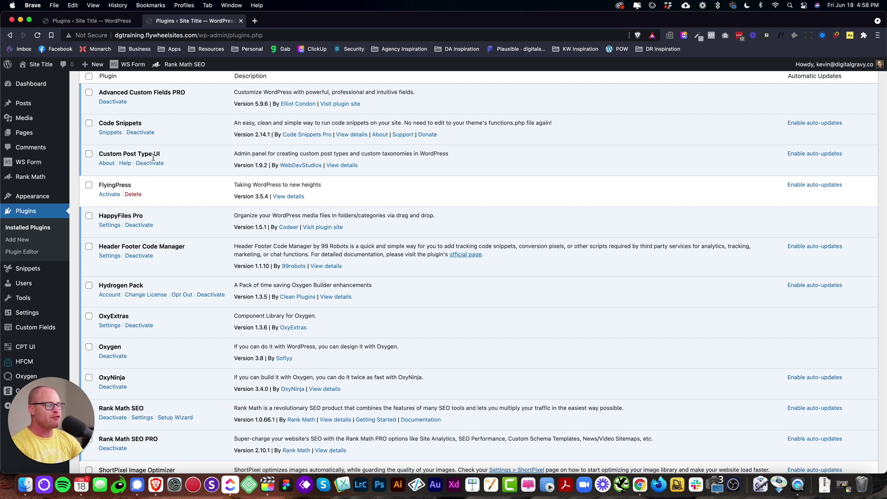
drag(172, 156, 99, 154)
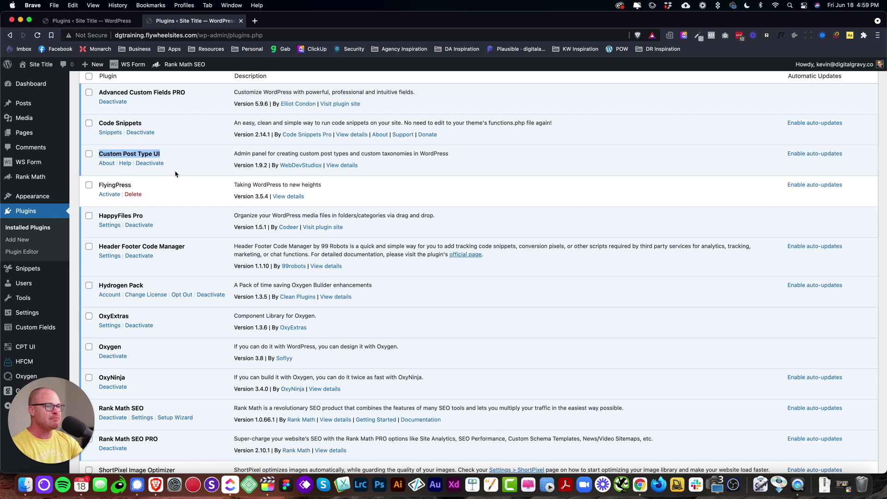
scroll(175, 175, down, 2)
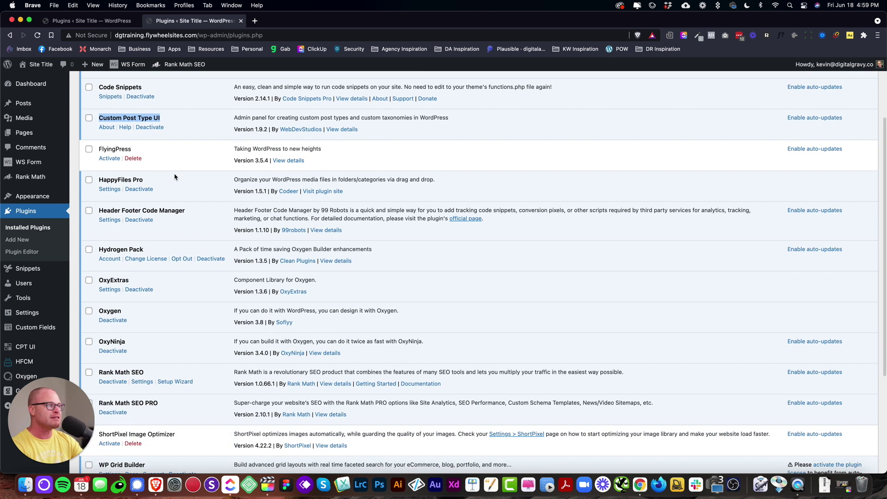
scroll(175, 175, up, 3)
scroll(175, 177, down, 3)
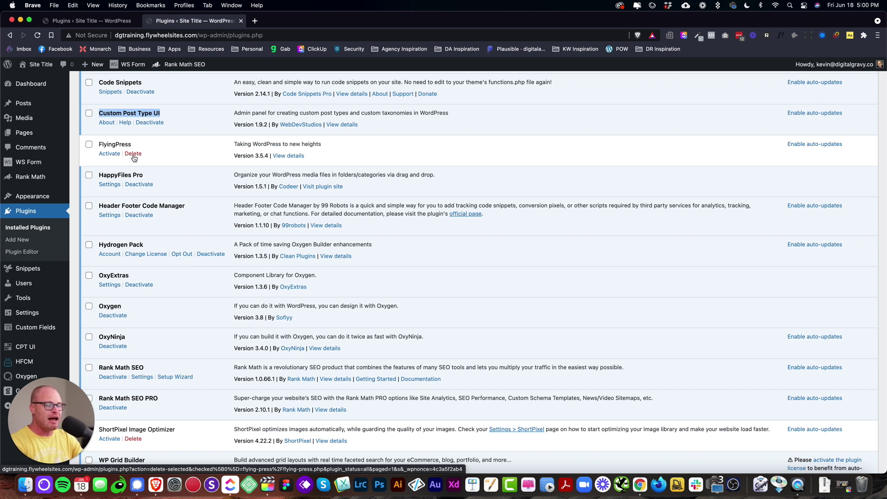
Activate the FlyingPress plugin and open its dashboard.
scroll(141, 176, down, 3)
scroll(144, 183, up, 2)
drag(56, 467, 174, 468)
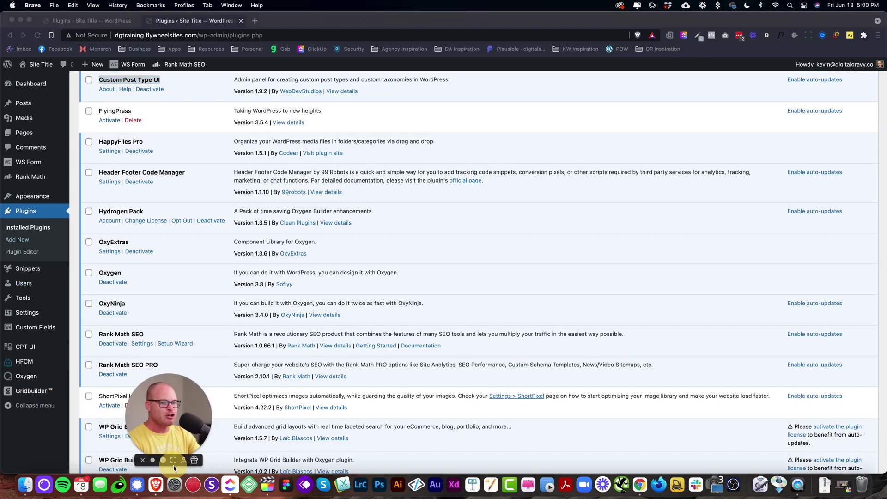
click(42, 316)
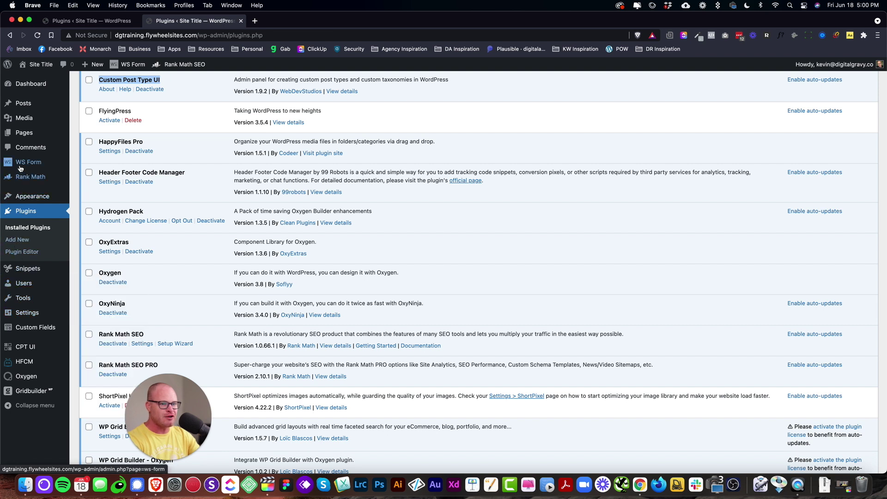
click(110, 120)
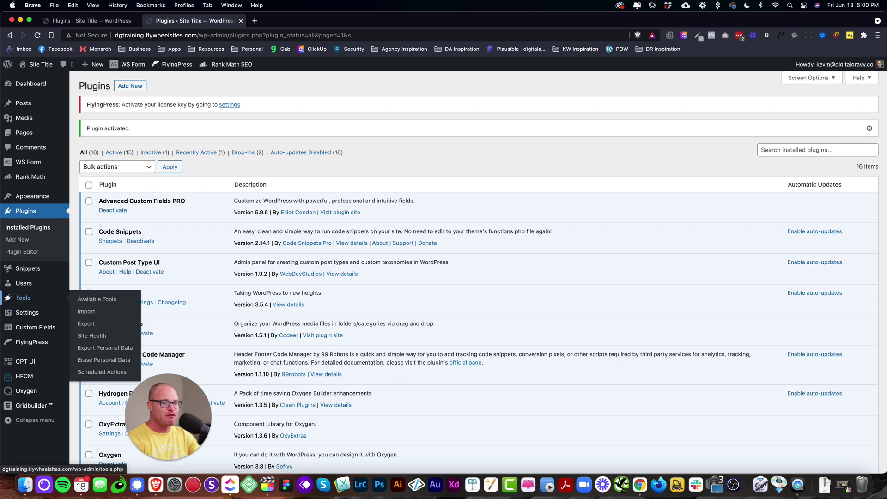
click(37, 343)
drag(194, 388, 777, 345)
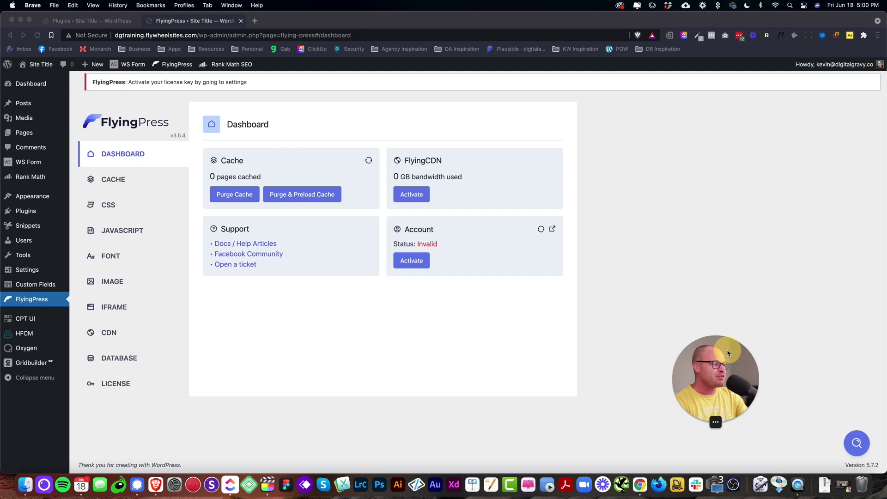
Review FlyingPress's cache, CSS and JavaScript settings, including the Load Scripts on User Interaction option.
click(130, 181)
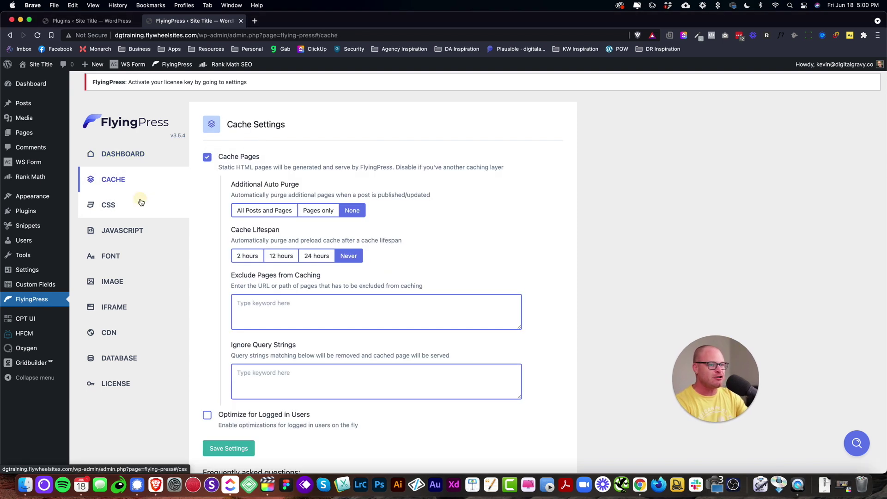
click(141, 202)
scroll(143, 201, down, 2)
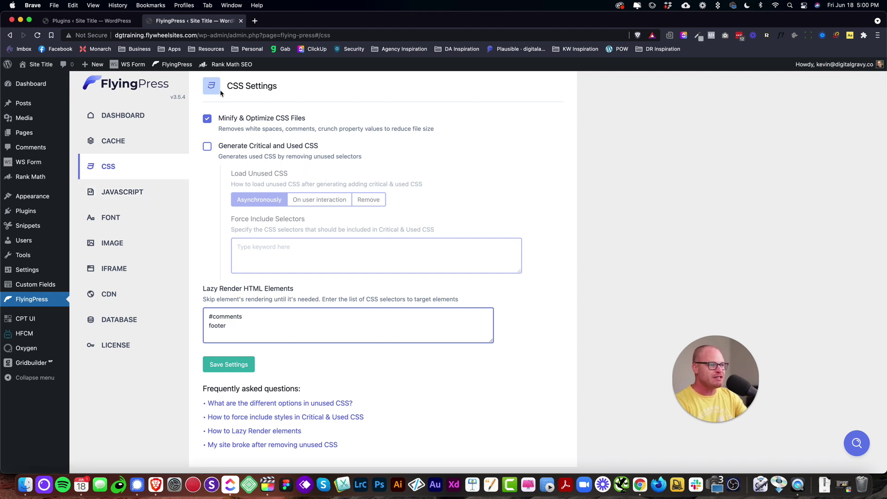
scroll(281, 266, down, 2)
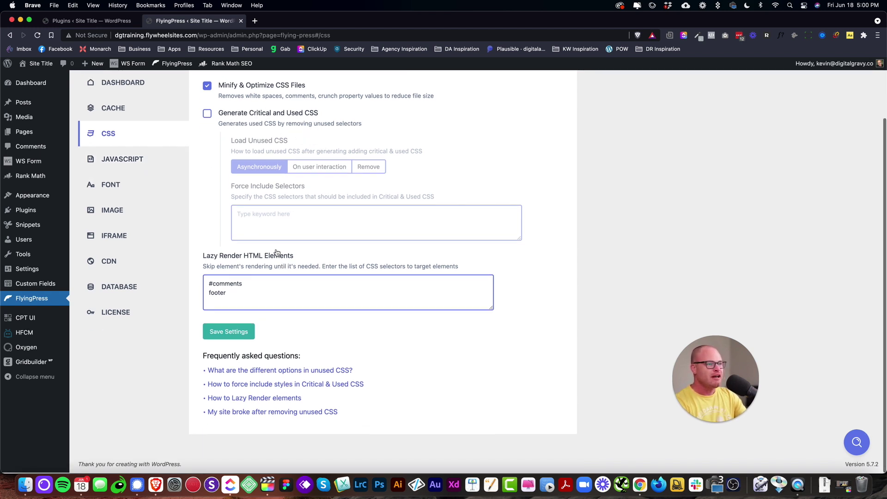
click(125, 157)
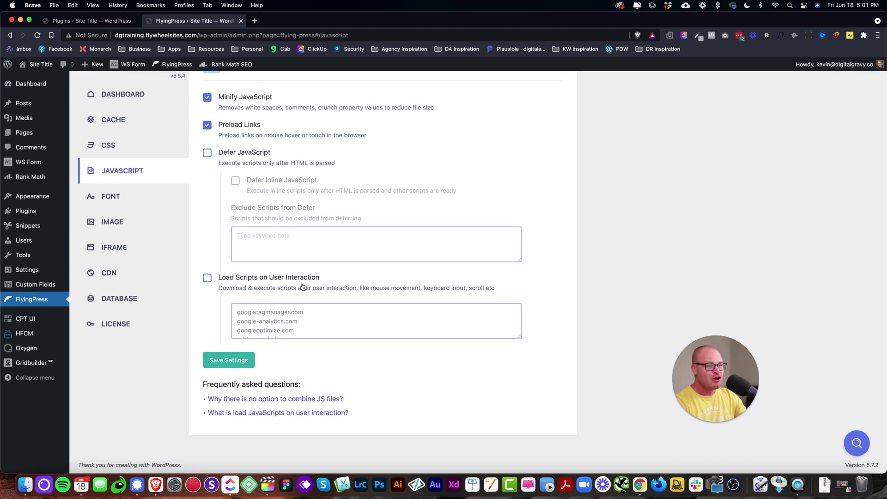
click(307, 313)
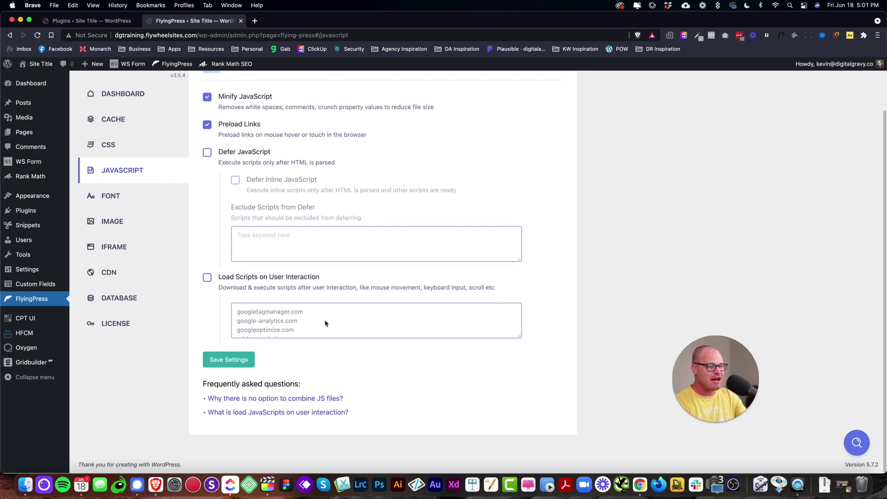
Review FlyingPress's font settings and image settings, including lazy loading and critical image preloading.
click(114, 196)
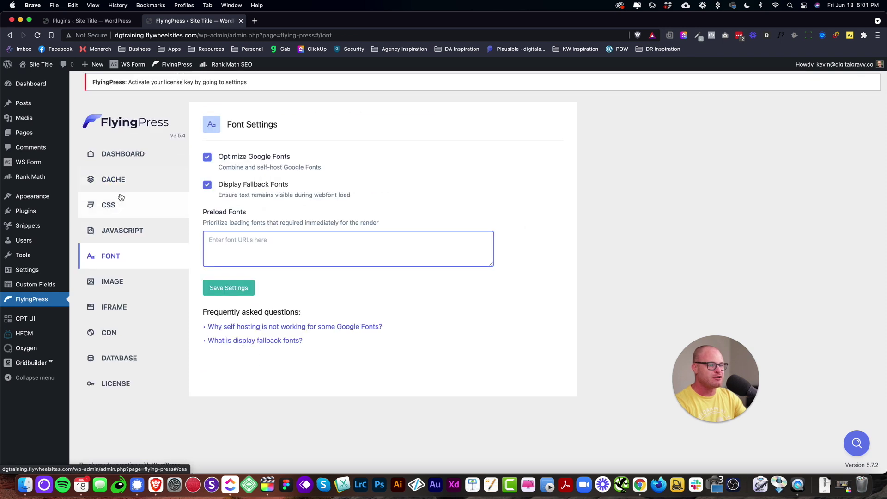
click(126, 291)
scroll(228, 238, down, 2)
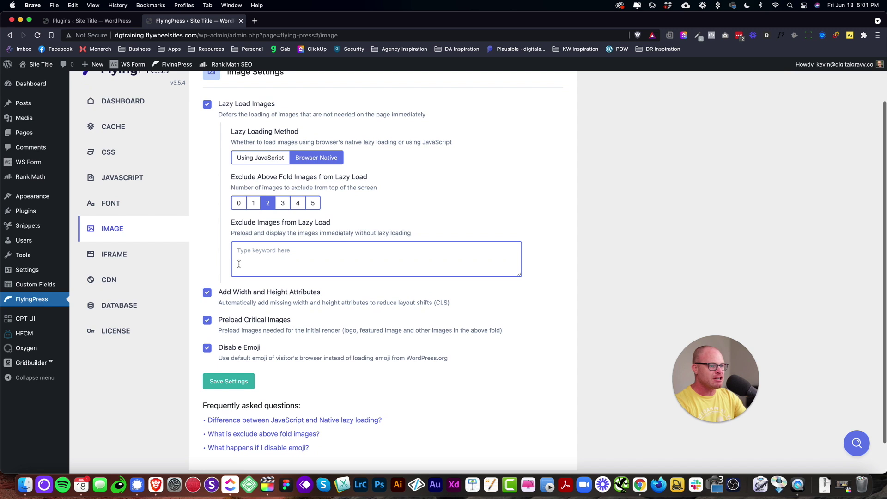
scroll(239, 264, down, 2)
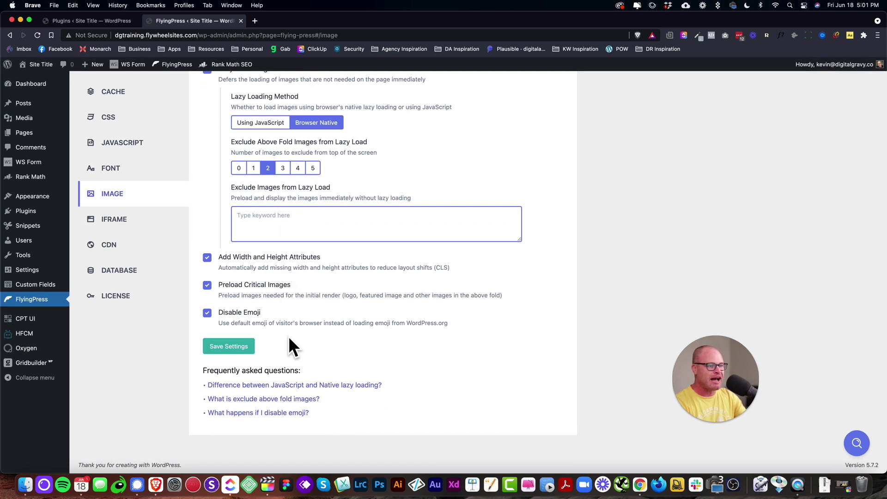
scroll(236, 384, up, 1)
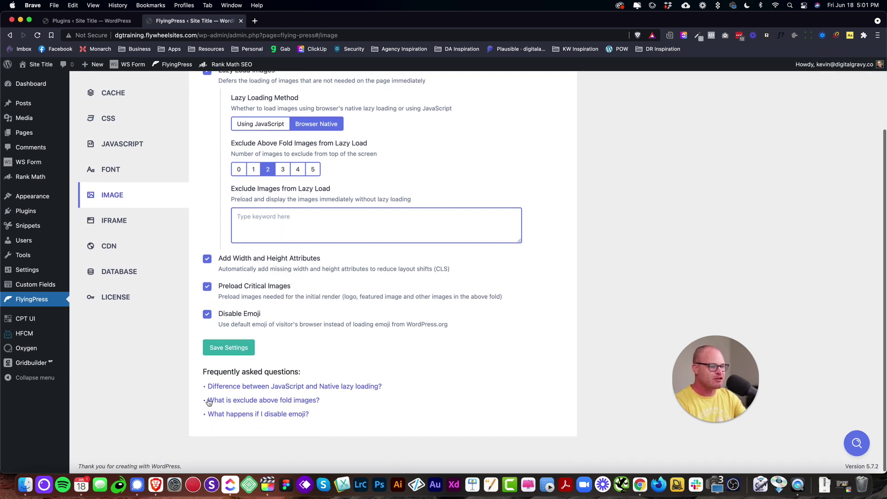
Review FlyingPress's iFrame, CDN and database cleaner settings, and return to its dashboard.
click(134, 228)
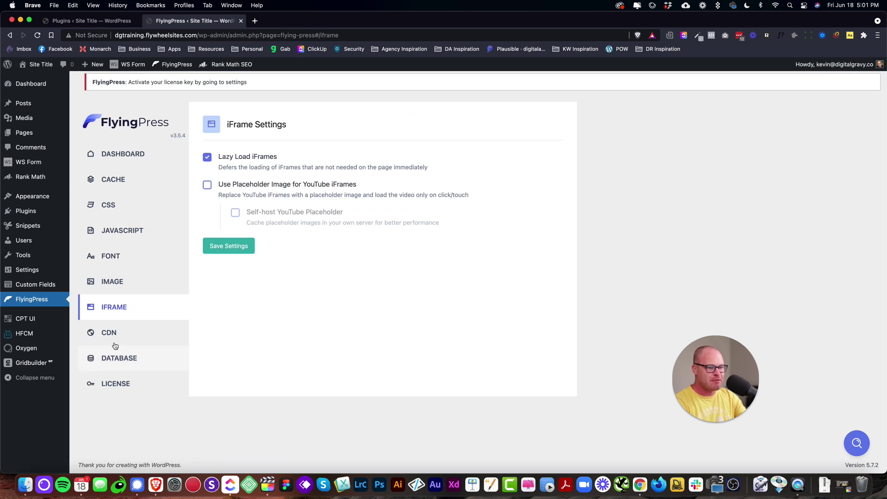
click(128, 338)
scroll(148, 330, down, 2)
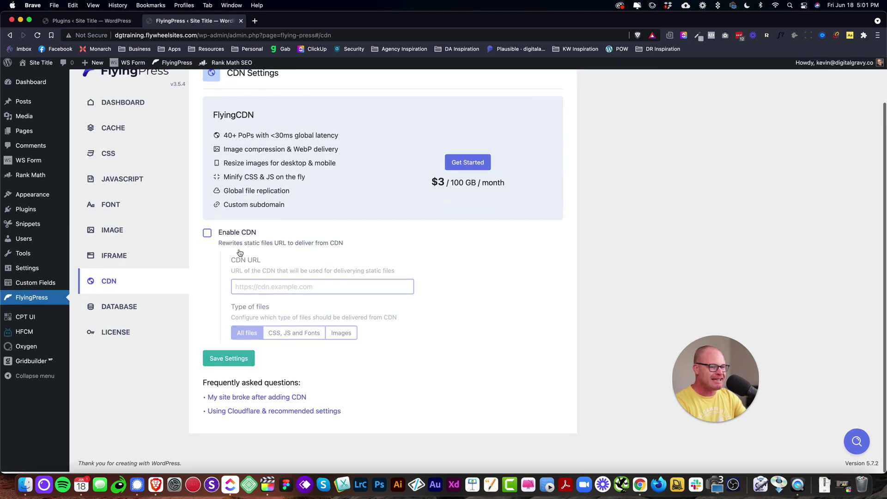
click(155, 308)
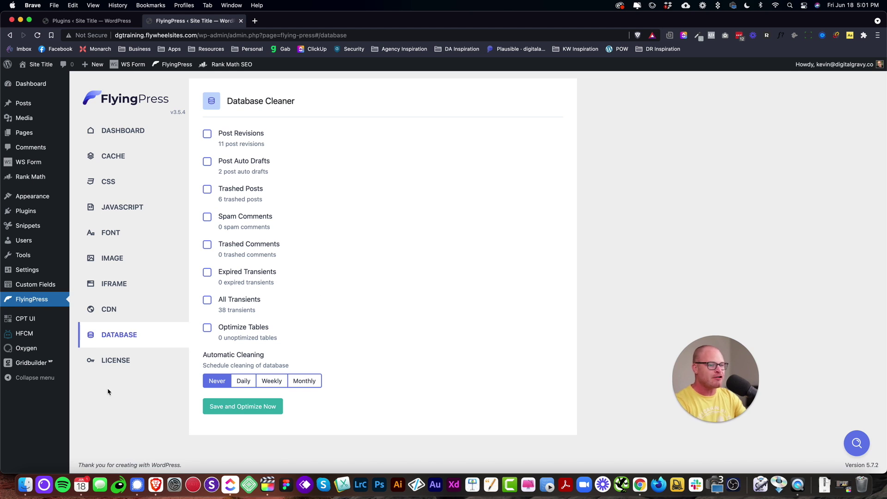
click(117, 135)
Return to the installed plugins and open the settings of HappyFiles Pro.
mouse_move(40, 225)
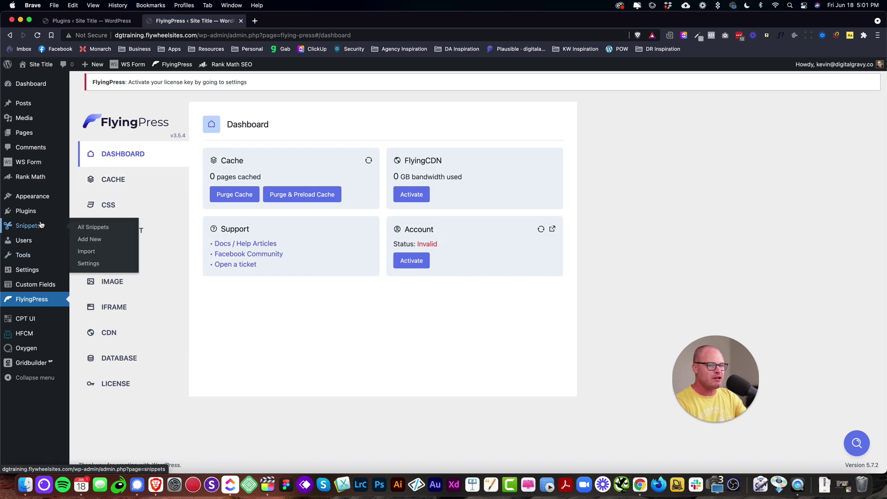
click(26, 210)
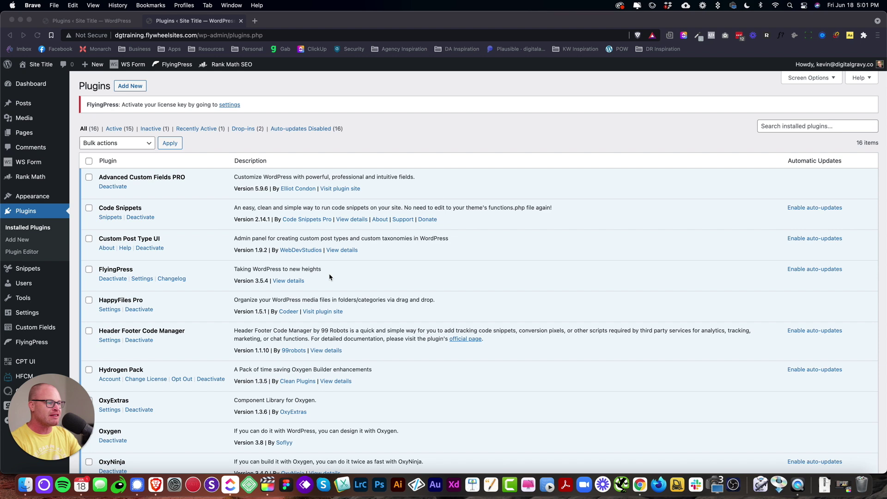
scroll(263, 295, down, 5)
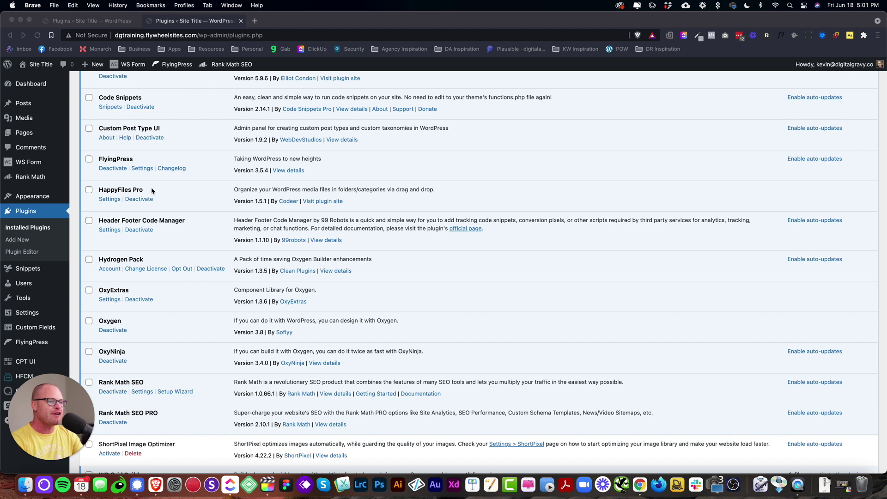
click(189, 197)
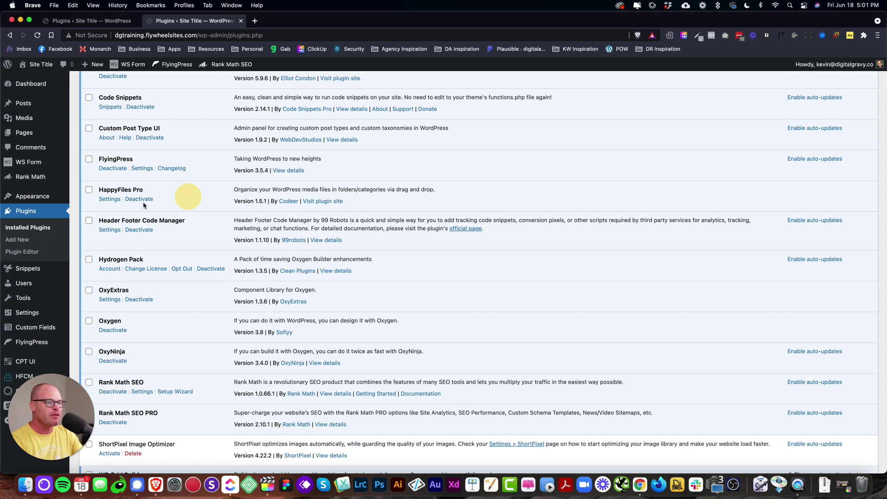
click(110, 199)
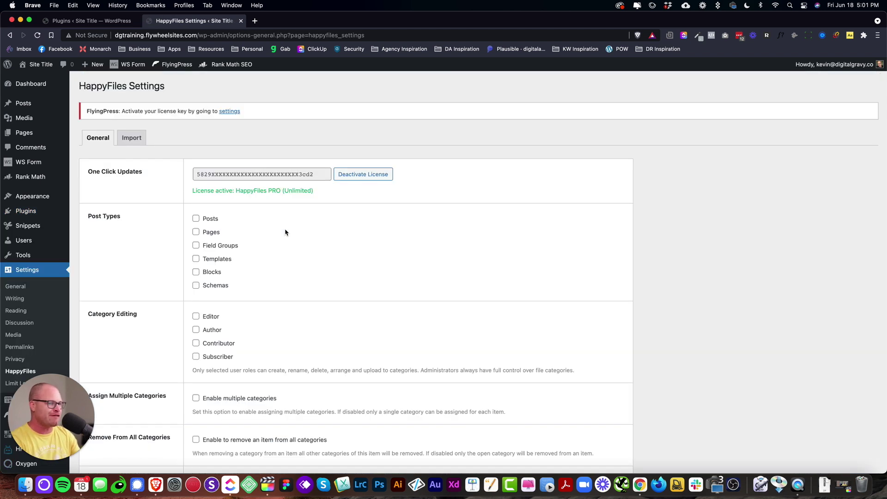
Open the Media Library and show the Uncategorized folder in the HappyFiles categories.
click(48, 120)
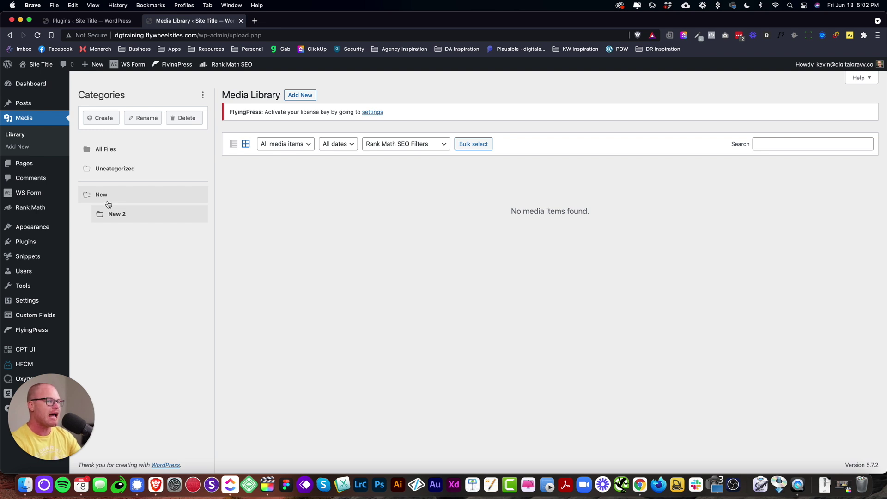
drag(111, 214, 170, 204)
click(168, 167)
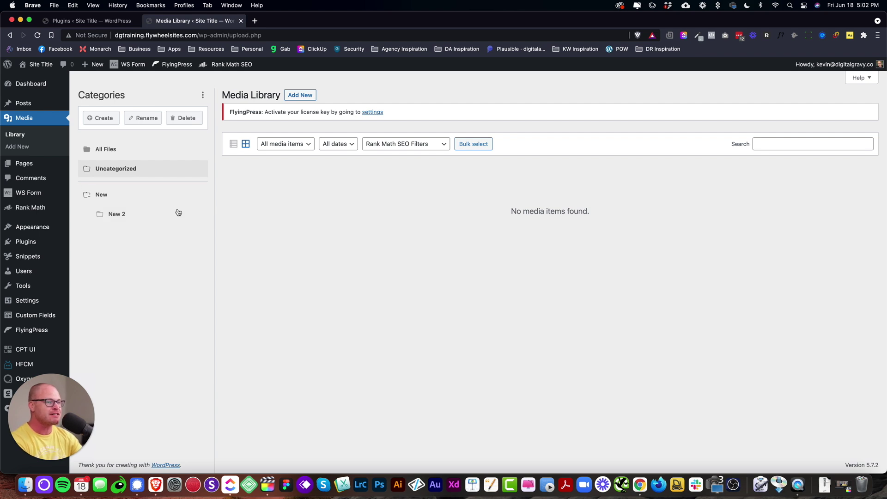
Reopen the HappyFiles settings and examine the options down to Allow SVG Files.
drag(73, 415, 884, 466)
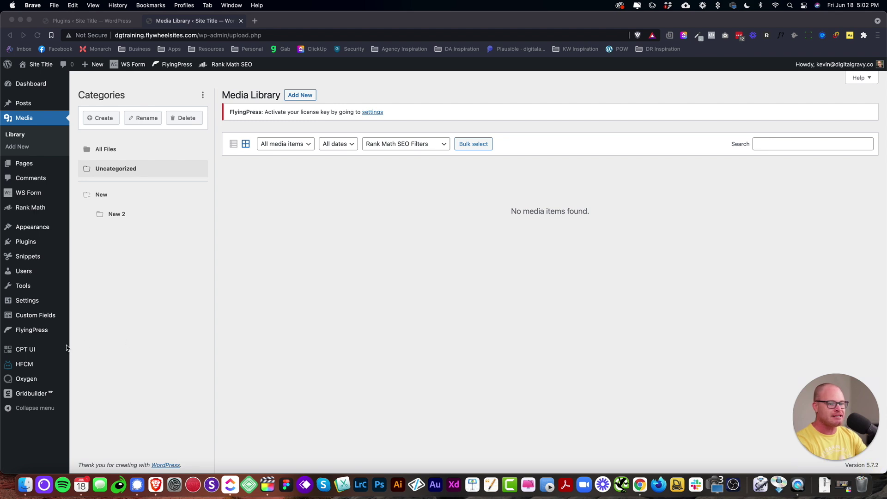
click(43, 442)
mouse_move(27, 301)
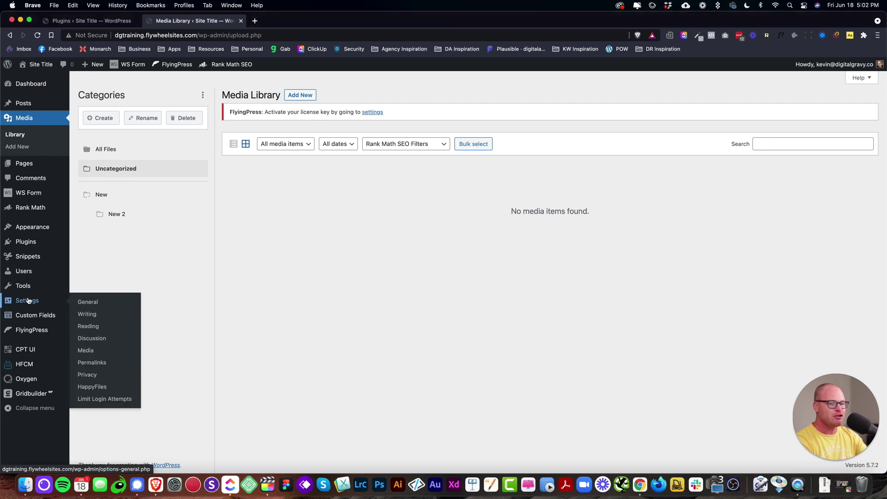
click(91, 387)
scroll(270, 333, down, 10)
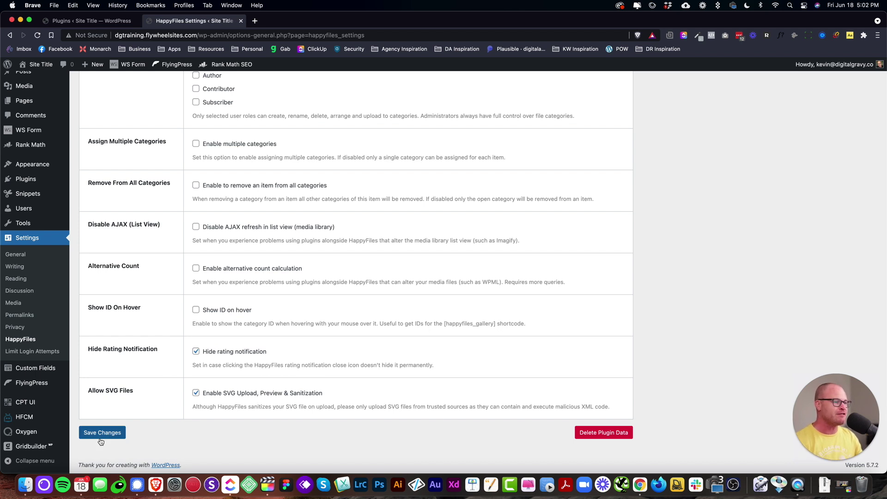
Leave the HappyFiles settings and return to the installed plugins to locate Header Footer Code Manager.
scroll(330, 303, up, 6)
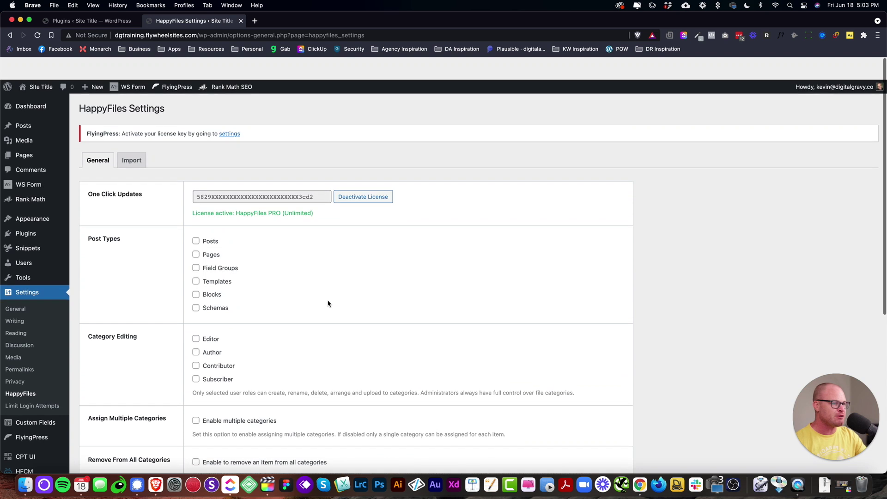
drag(833, 419, 543, 447)
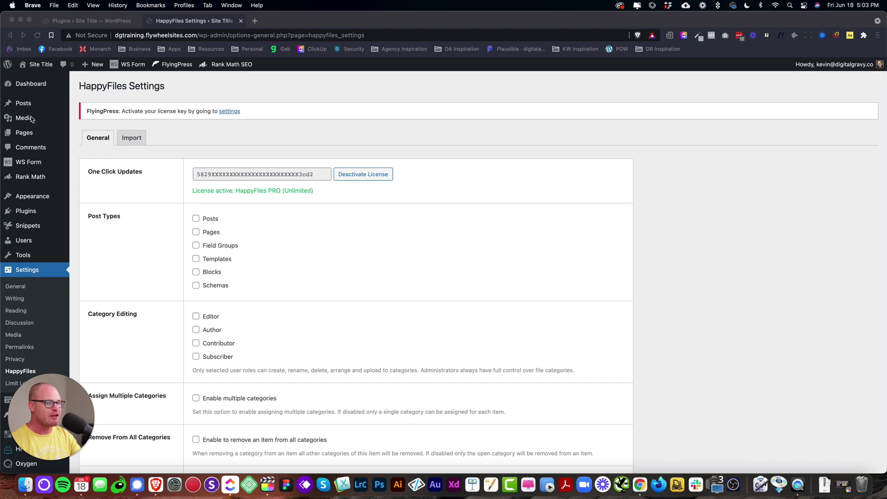
click(194, 220)
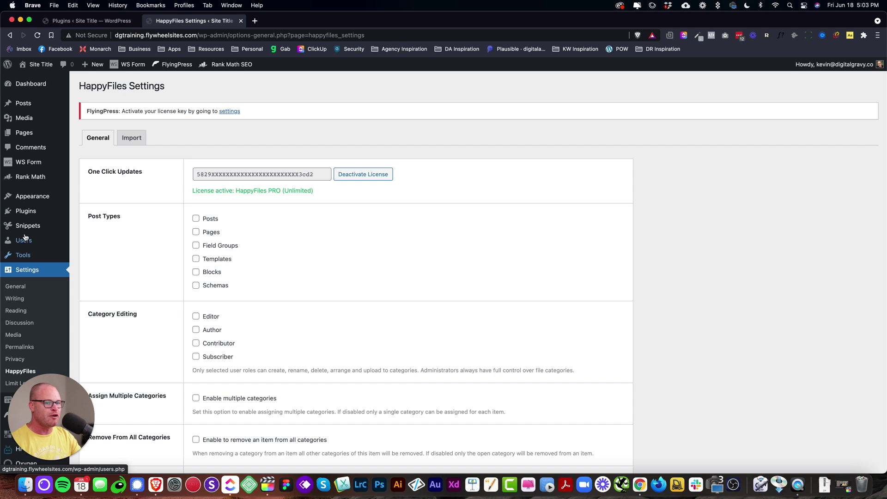
click(26, 211)
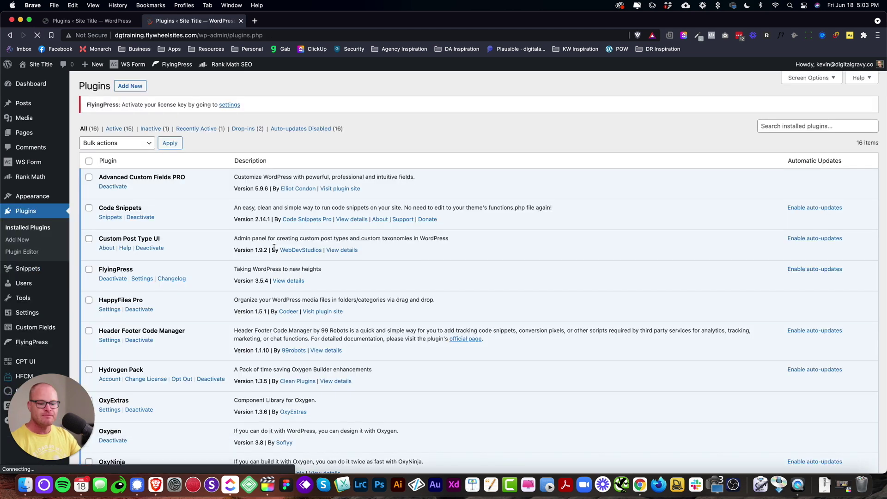
scroll(272, 252, down, 5)
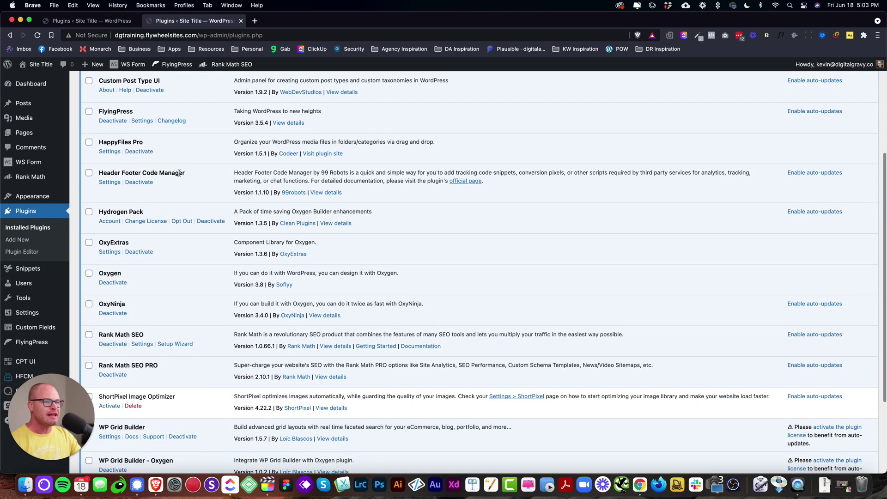
Open the snippet list of Header Footer Code Manager.
drag(51, 417, 208, 418)
click(37, 379)
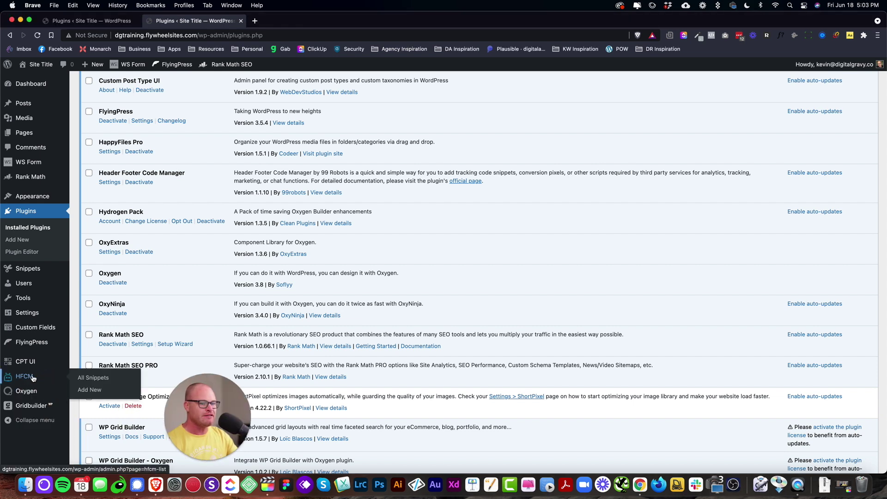
drag(243, 420, 876, 444)
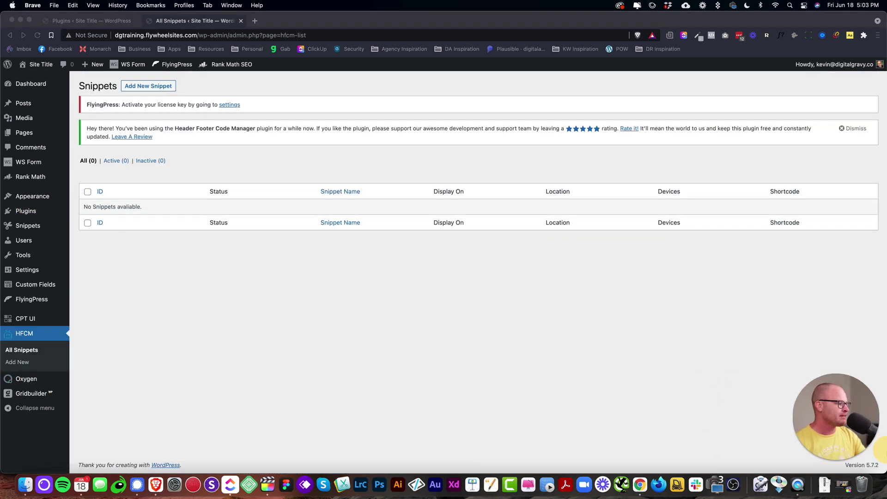
click(355, 347)
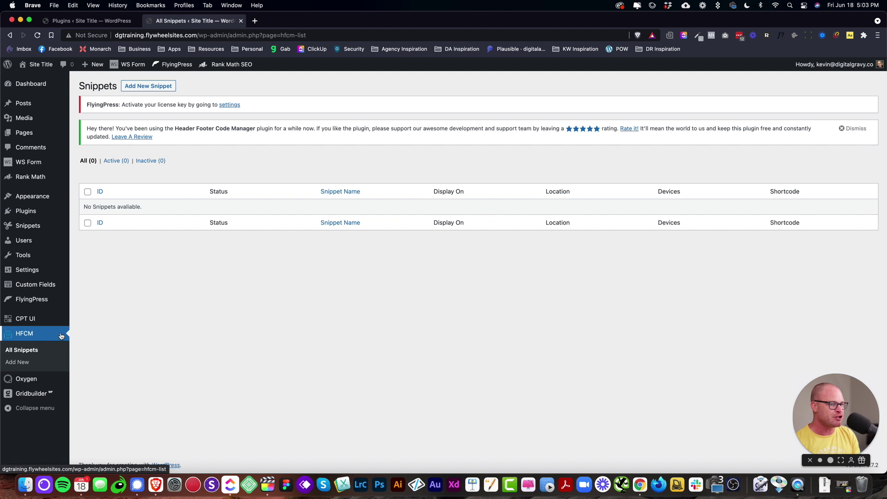
Start a new Header Footer Code Manager snippet named Test with # as its code.
click(153, 86)
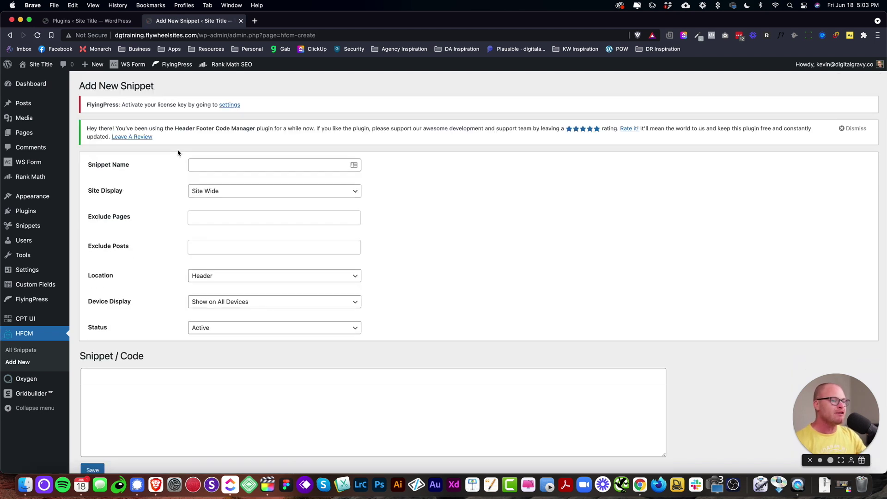
scroll(178, 153, down, 2)
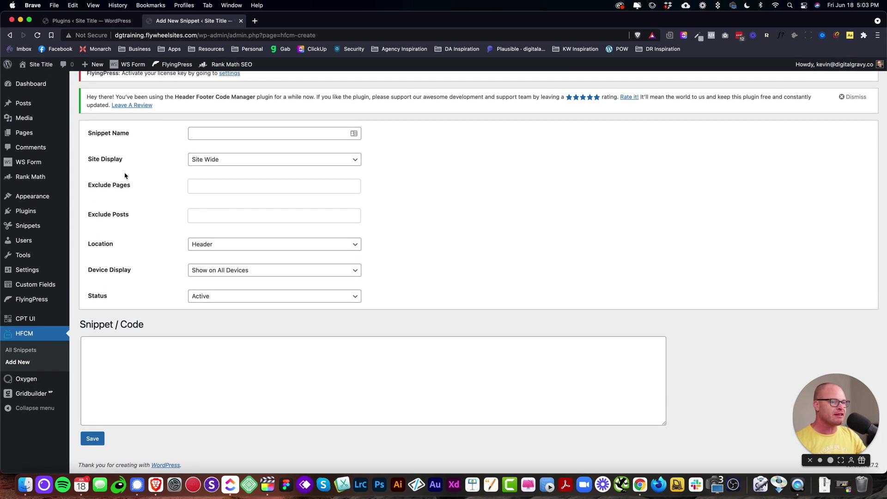
mouse_move(41, 225)
click(222, 134)
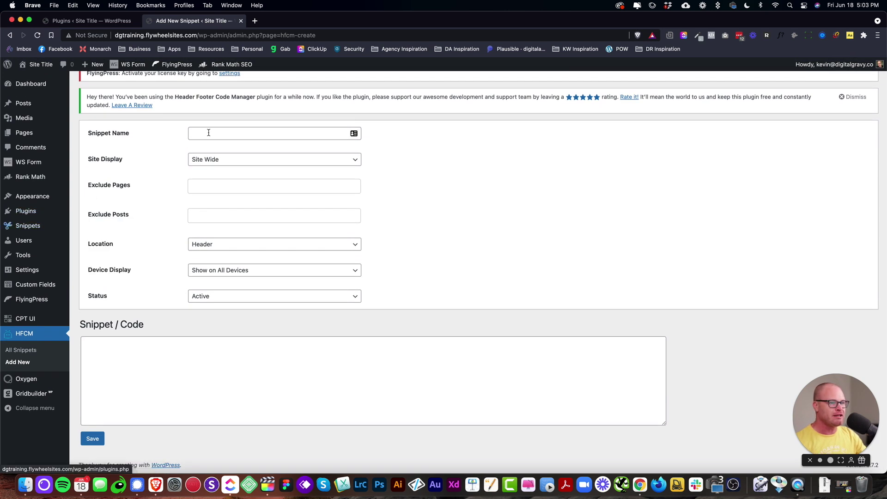
text(Test)
click(200, 410)
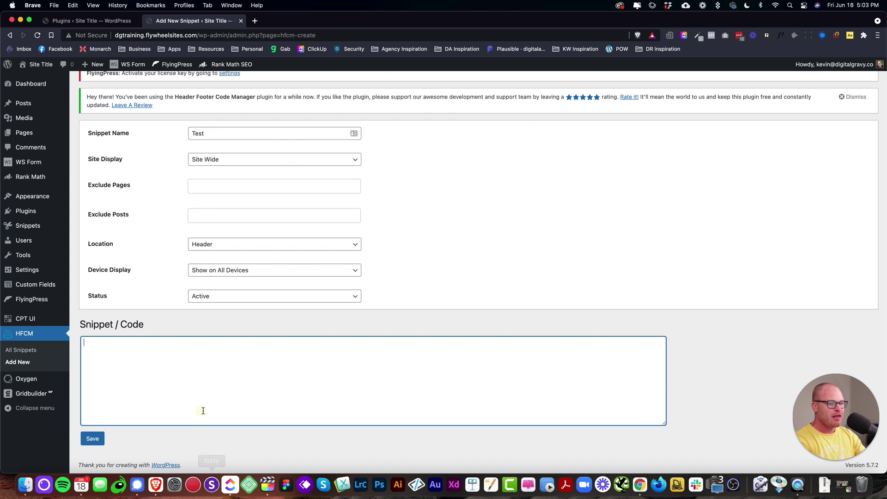
text(#)
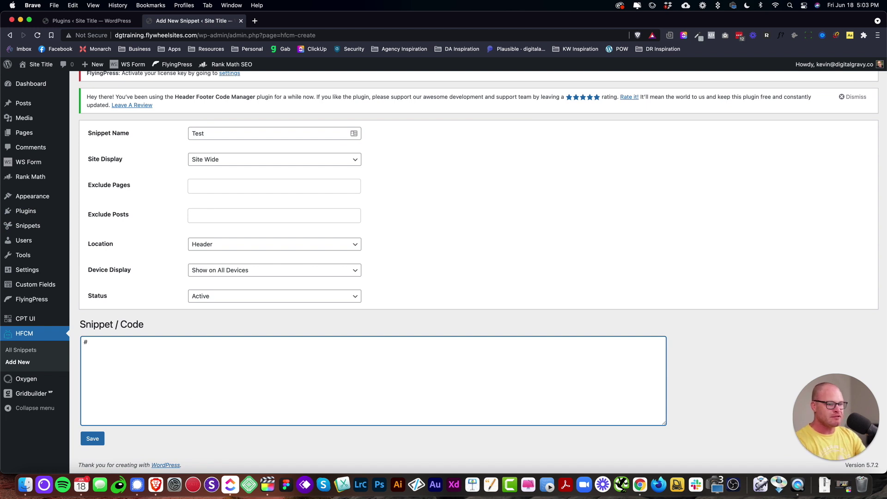
Review the snippet's site display, location, device display and status choices without changing them, and save the snippet.
click(208, 160)
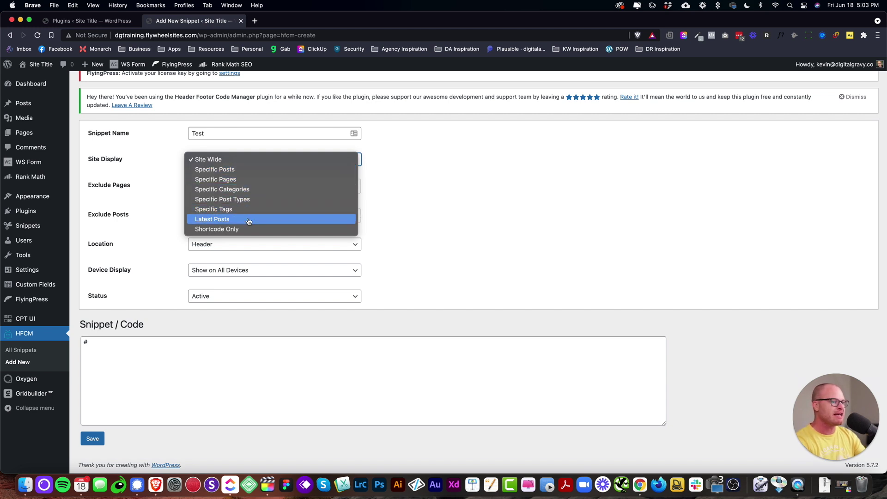
click(466, 223)
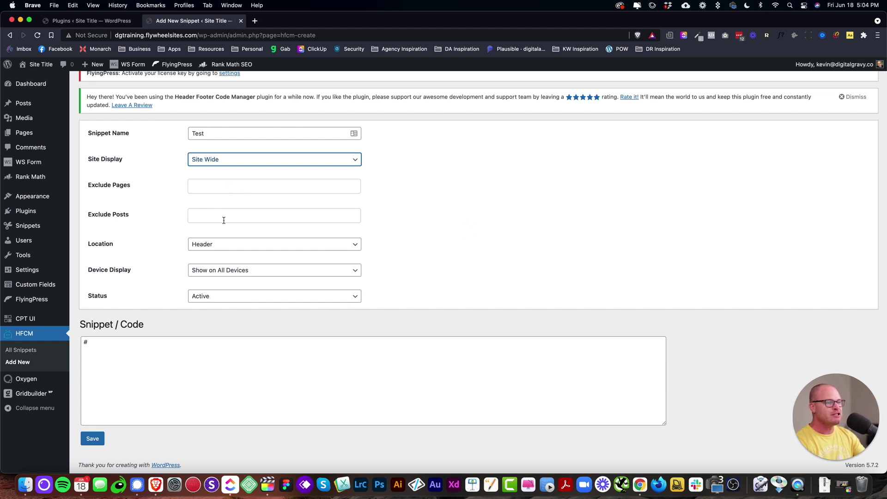
click(226, 243)
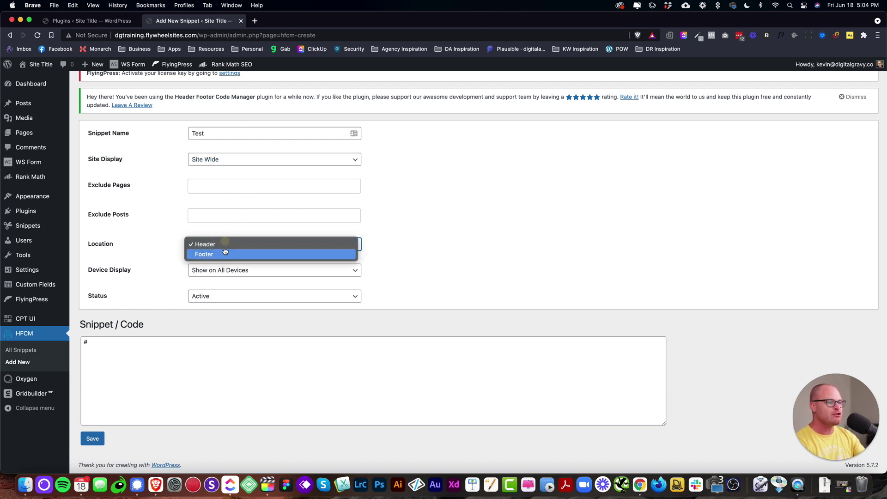
click(478, 250)
click(282, 273)
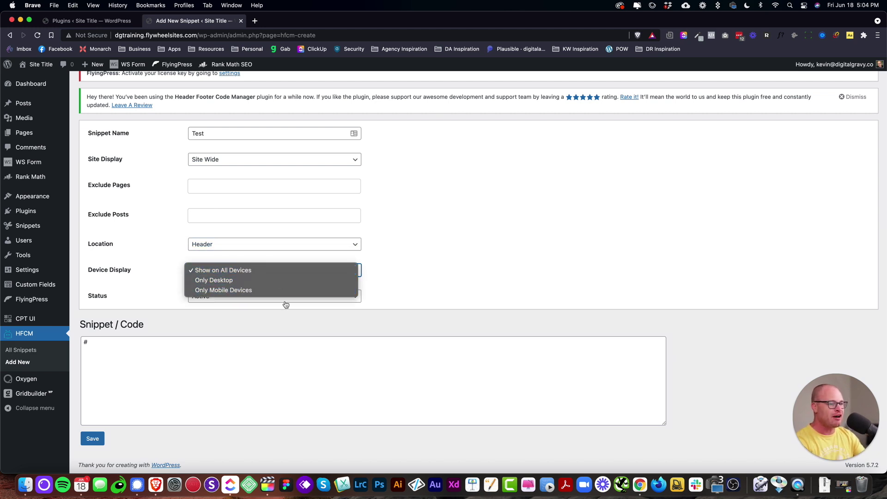
click(461, 298)
click(258, 295)
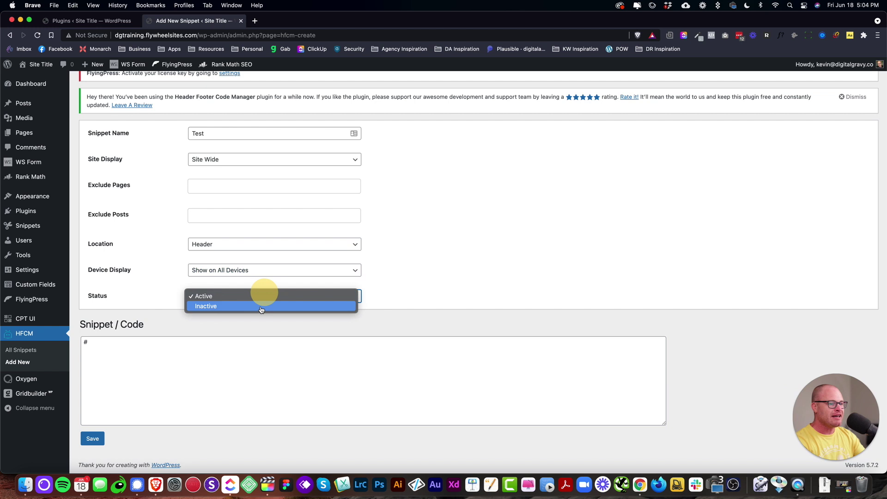
click(487, 291)
click(91, 440)
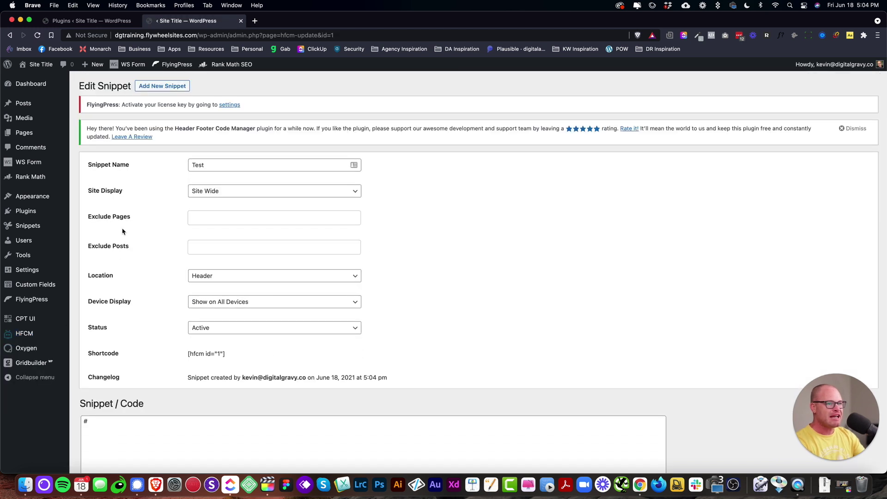
Delete the Test snippet from the Header Footer Code Manager list and dismiss the plugin's rating notice.
click(24, 333)
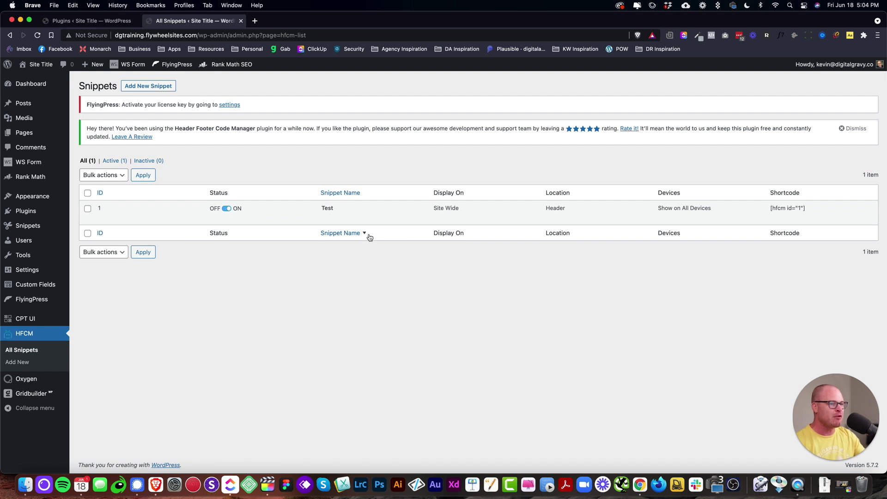
click(349, 220)
click(517, 101)
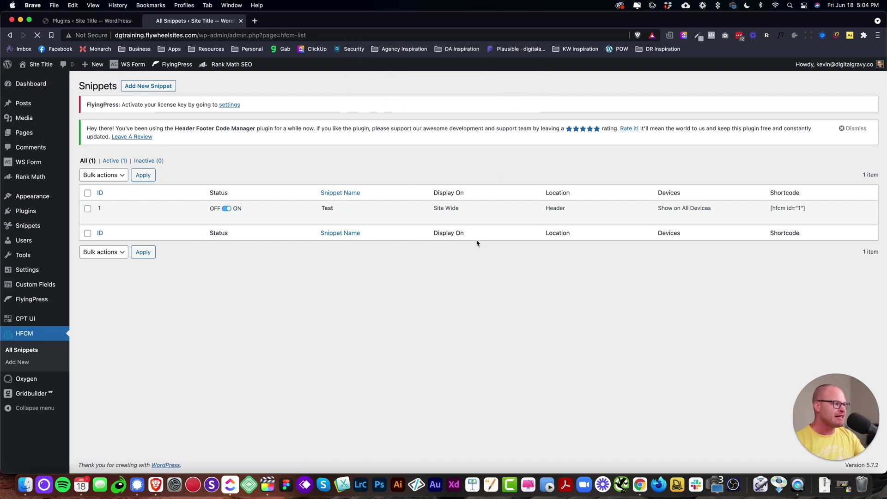
click(854, 128)
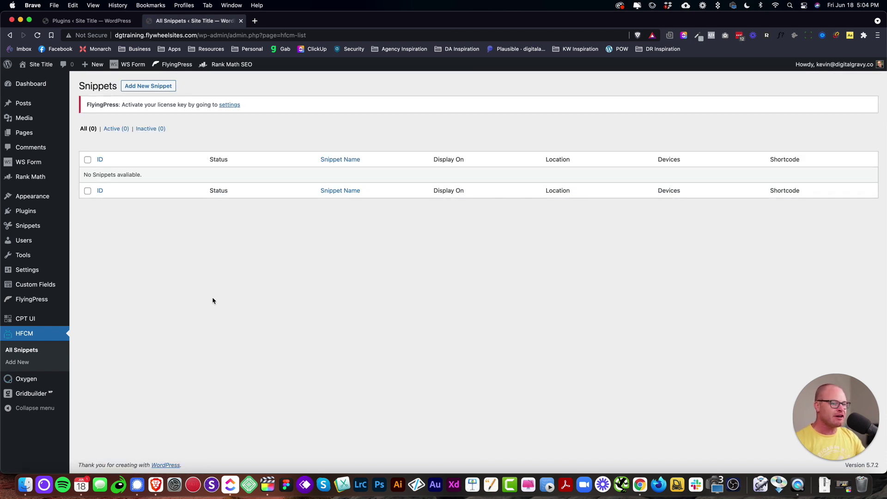
Return to the installed plugins, locate Hydrogen Pack and open its settings.
click(25, 211)
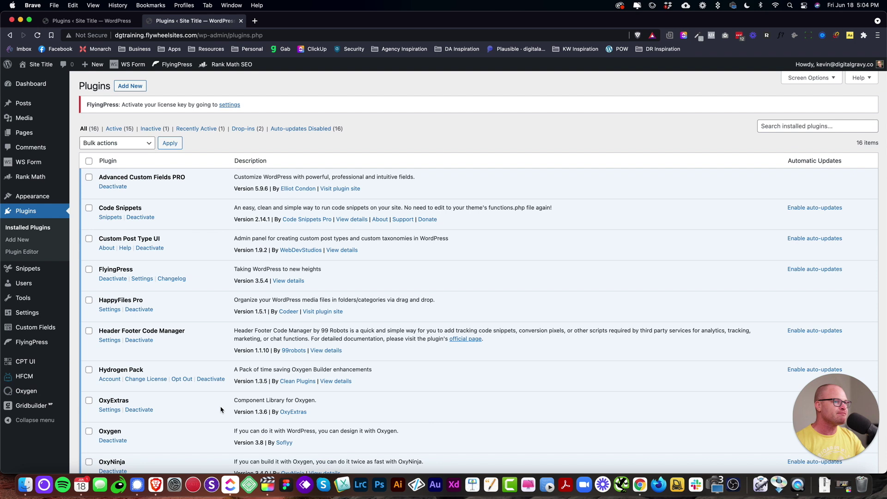
scroll(217, 402, down, 6)
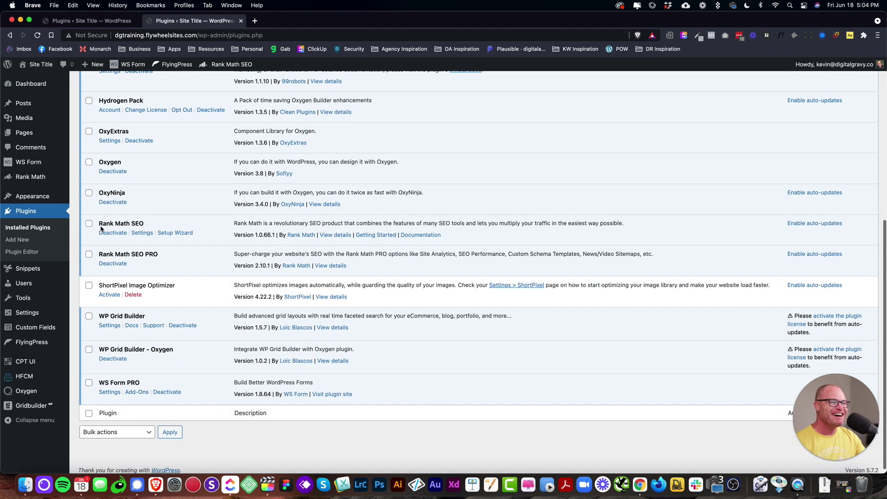
scroll(128, 121, up, 2)
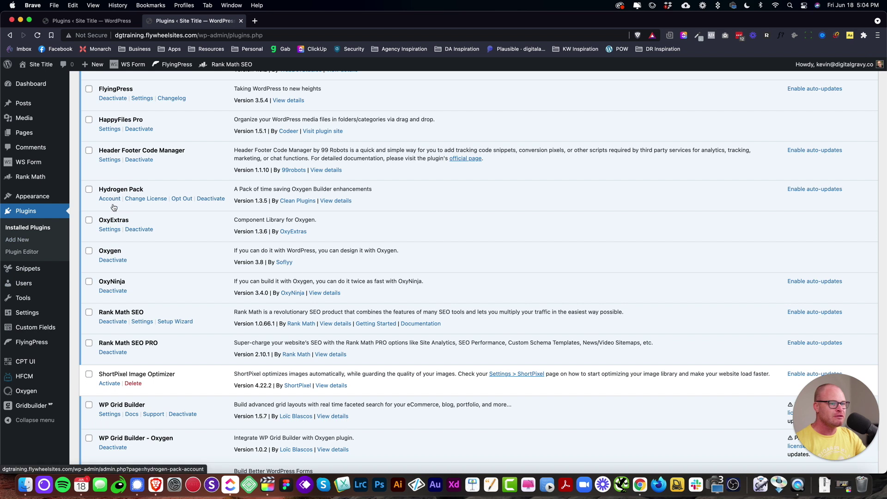
mouse_move(37, 391)
click(98, 424)
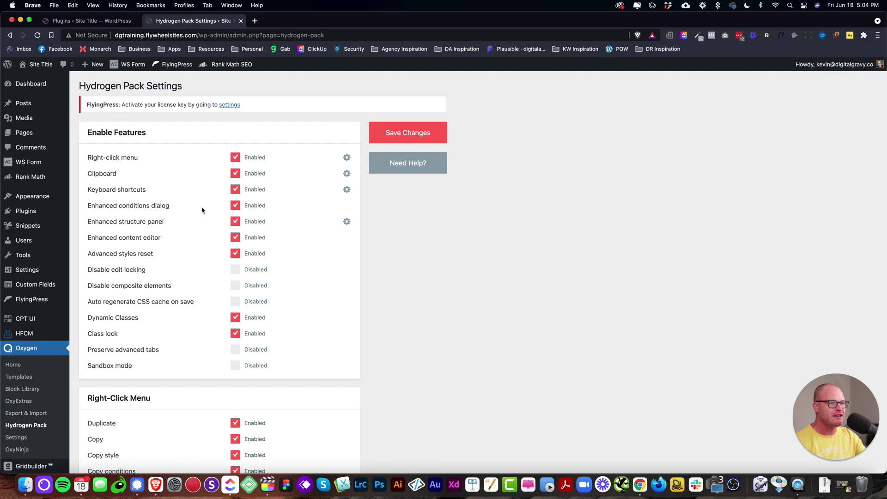
Examine Hydrogen Pack's settings, from the enabled features and right-click menu through keyboard shortcuts, structure panel and settings management.
scroll(226, 185, down, 10)
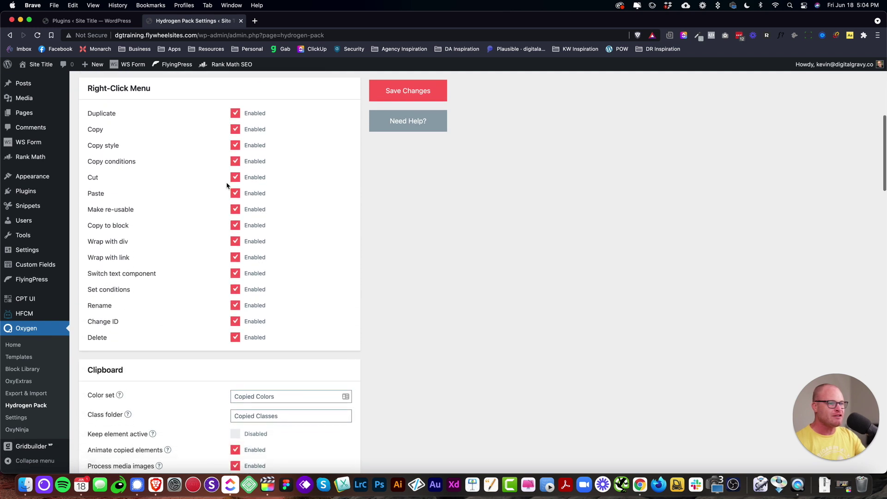
scroll(227, 185, down, 17)
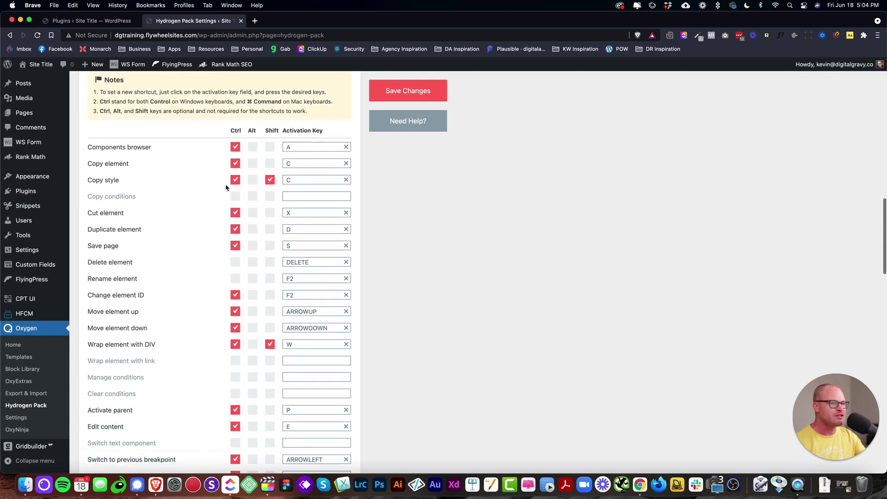
scroll(225, 188, down, 20)
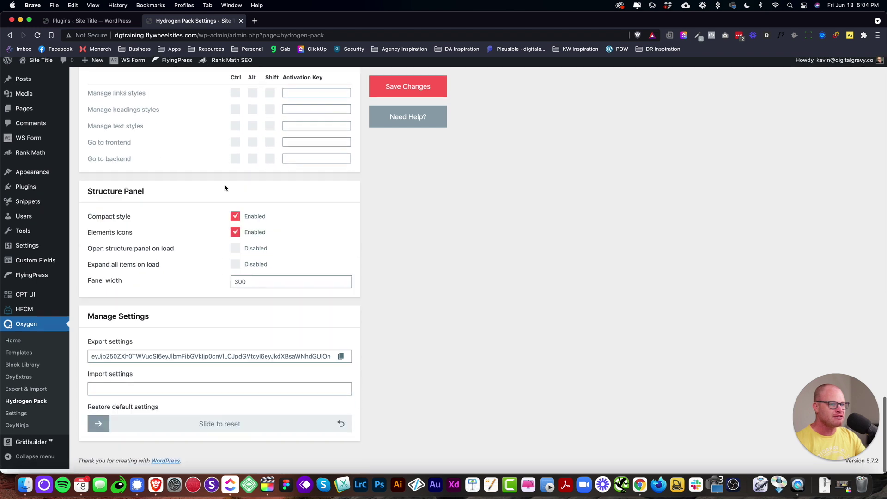
scroll(225, 187, up, 12)
scroll(225, 188, up, 20)
scroll(224, 194, down, 20)
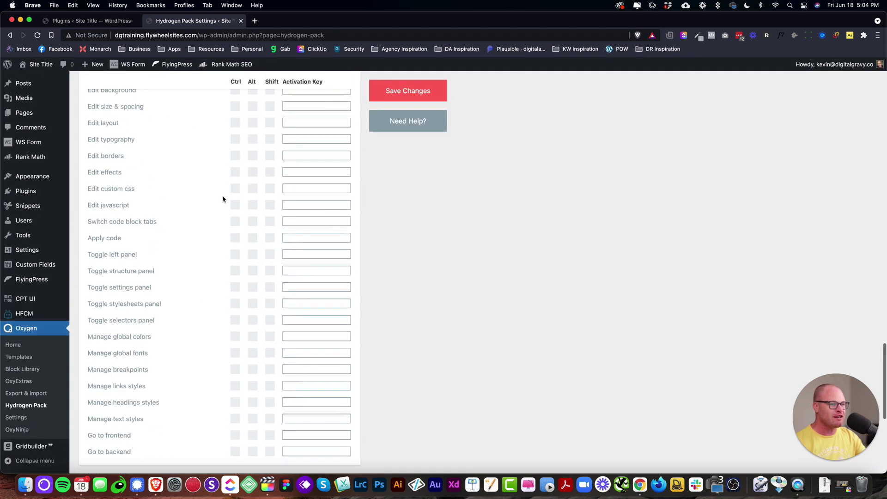
scroll(158, 258, up, 20)
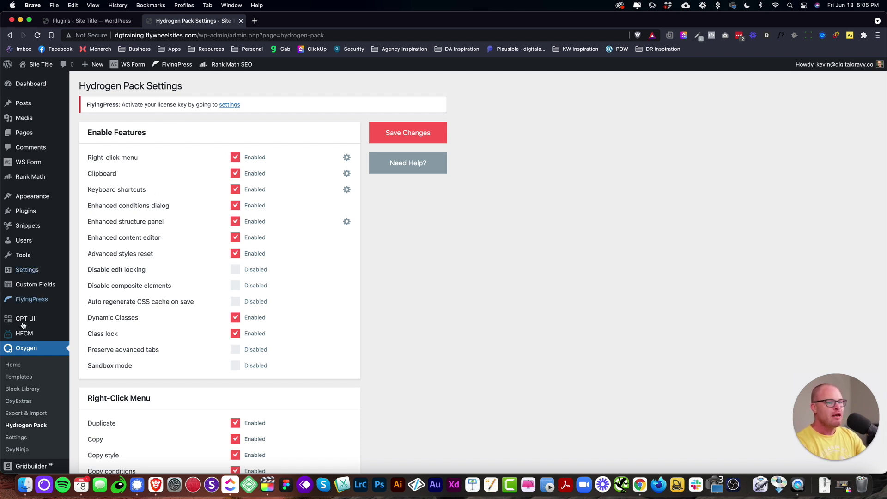
Return to the installed plugins and show the entries following Hydrogen Pack, including OxyExtras, Oxygen and OxyNinja.
mouse_move(25, 321)
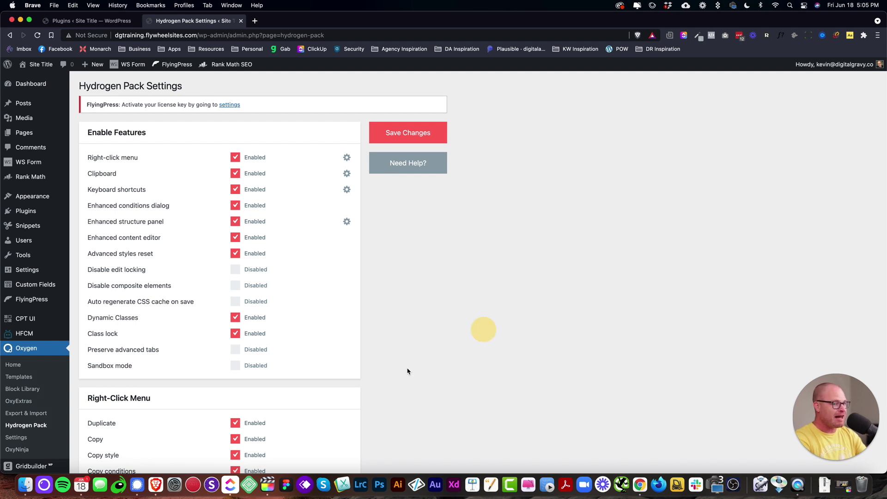
mouse_move(26, 285)
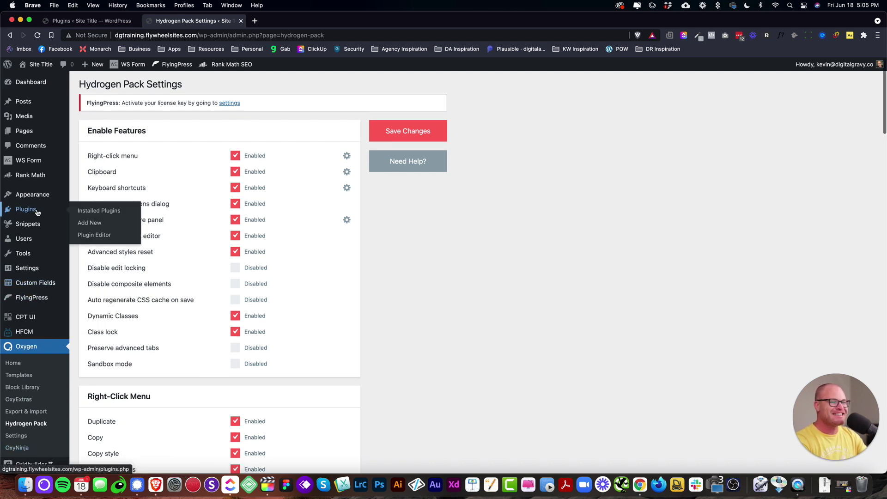
click(51, 211)
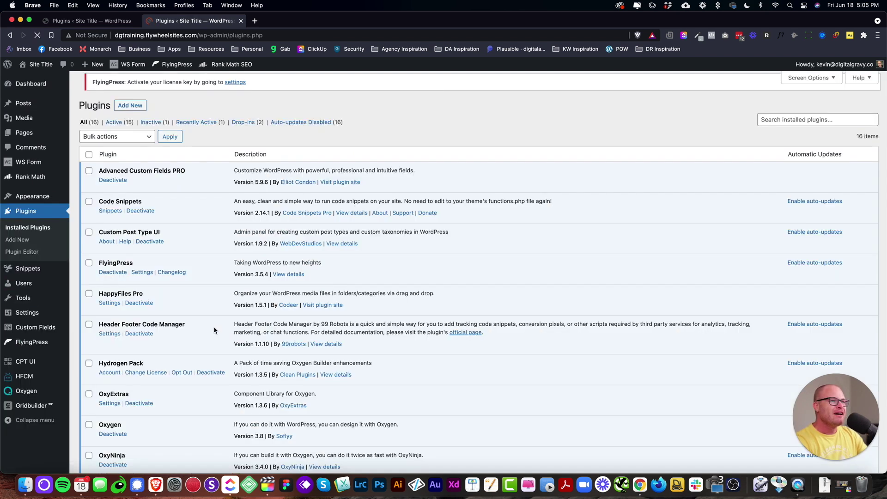
scroll(217, 332, down, 10)
scroll(217, 332, up, 3)
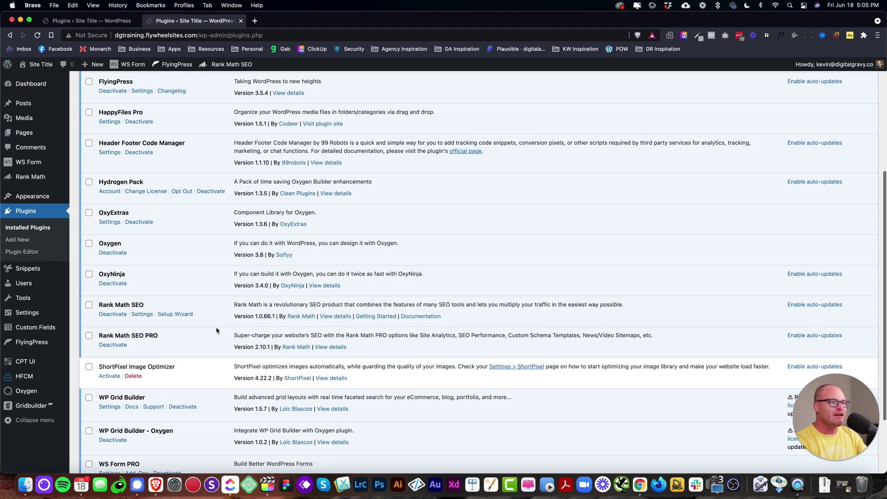
Open the OxyExtras settings and review its list of components, highlighting Carousel Builder.
click(109, 222)
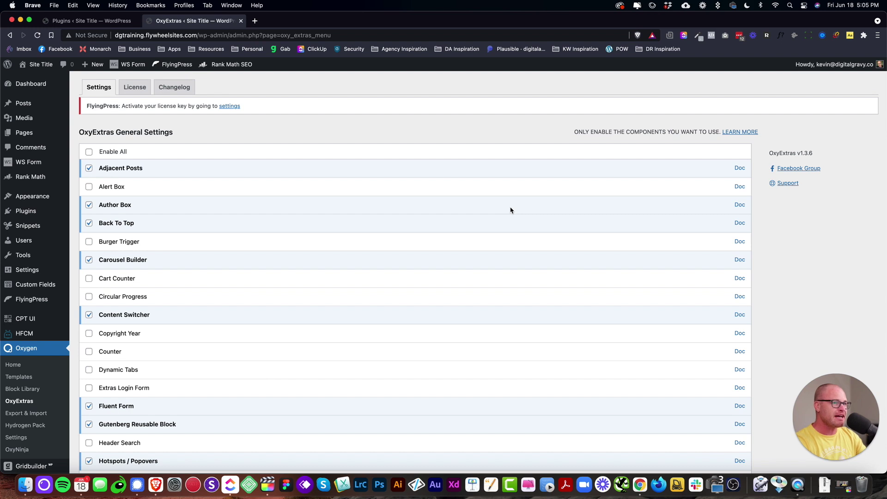
scroll(453, 218, down, 15)
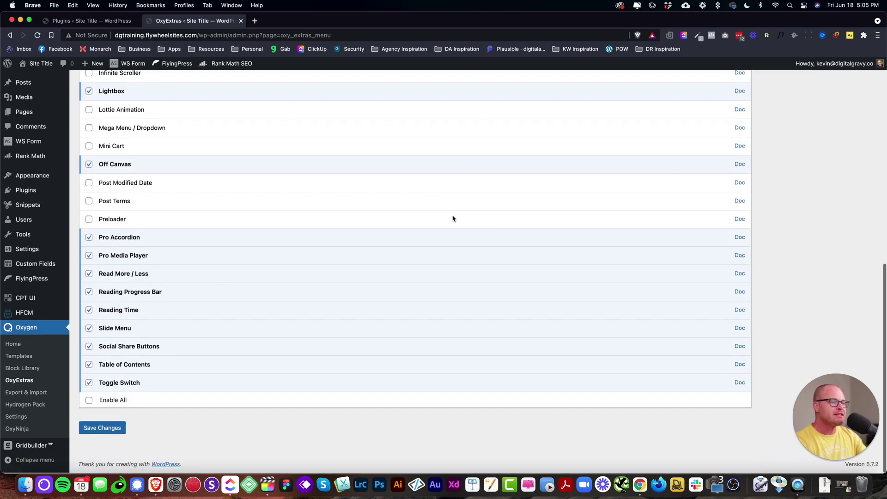
scroll(453, 218, up, 10)
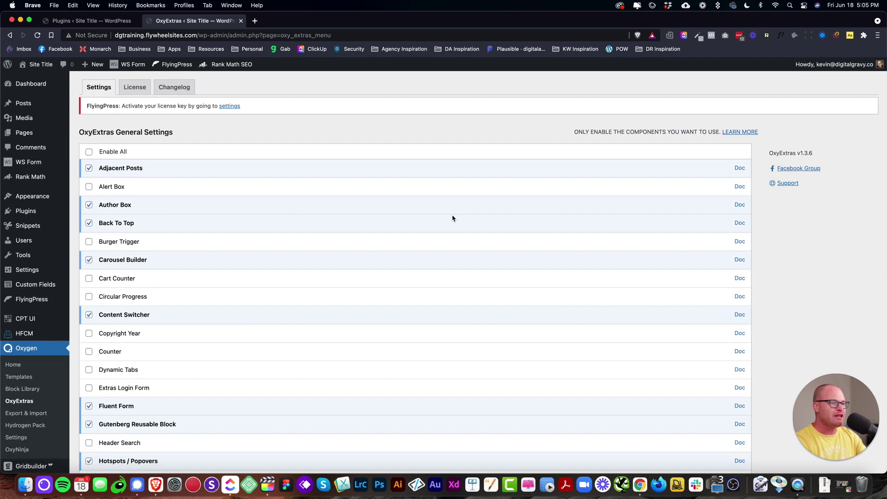
scroll(453, 219, down, 5)
scroll(453, 219, down, 5)
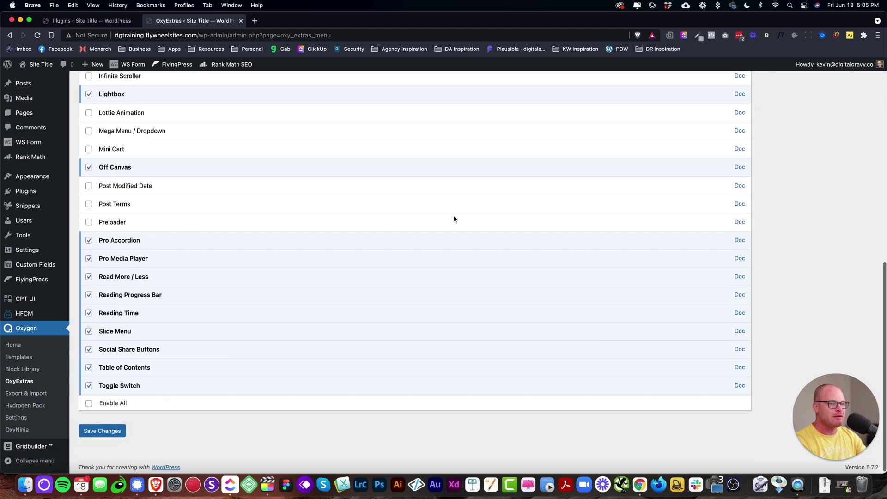
scroll(454, 219, up, 10)
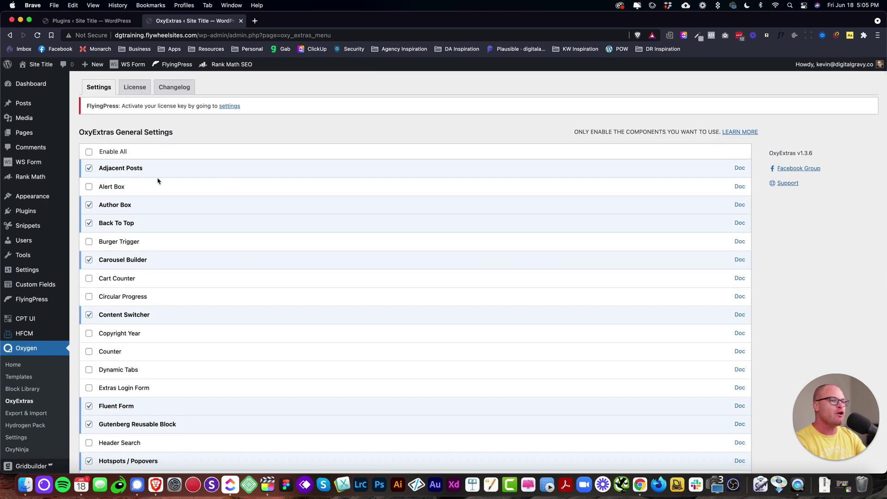
scroll(154, 182, down, 4)
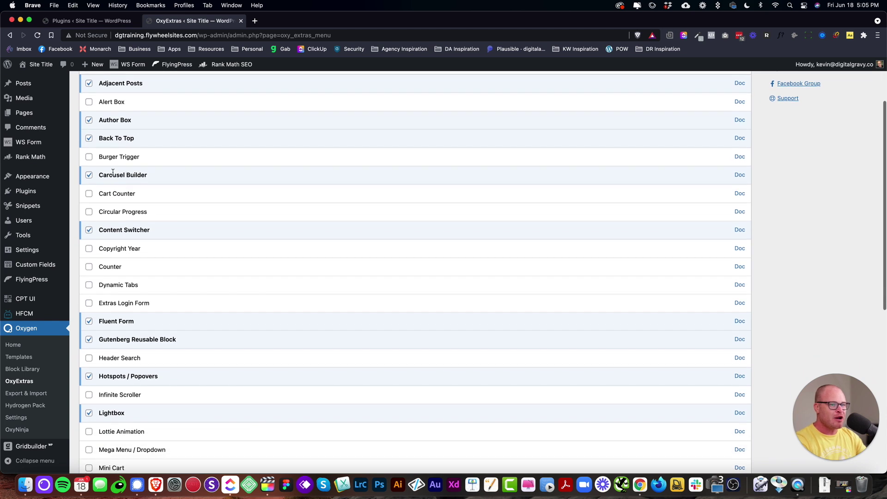
drag(99, 177, 146, 176)
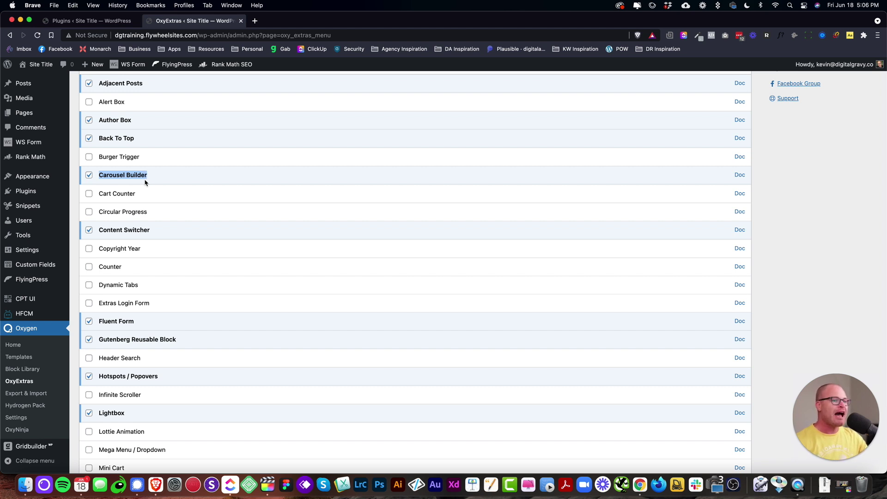
scroll(136, 221, down, 2)
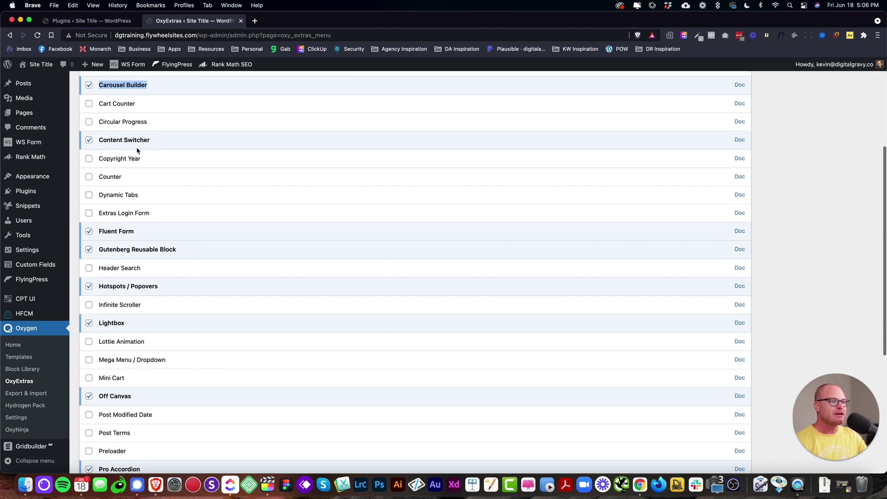
Disable the Fluent Form component in OxyExtras, review the remaining components through Table of Contents, and save the changes.
scroll(148, 196, down, 3)
click(89, 158)
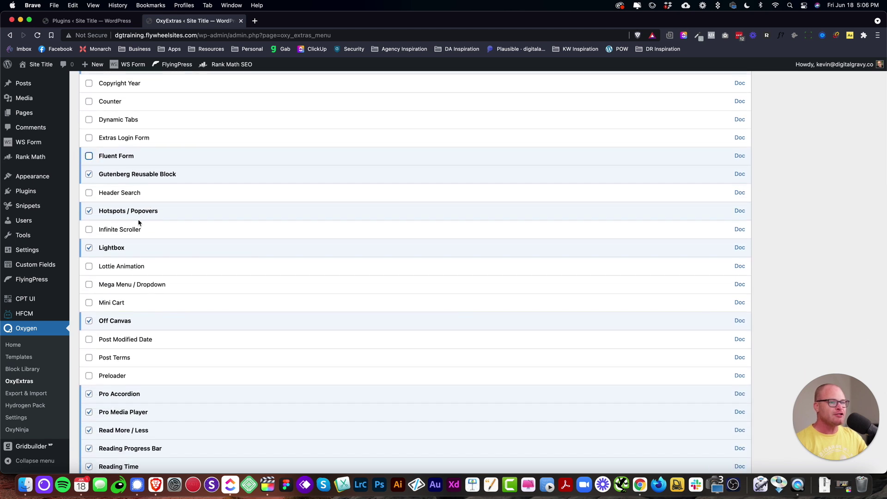
scroll(132, 165, down, 3)
scroll(131, 160, up, 1)
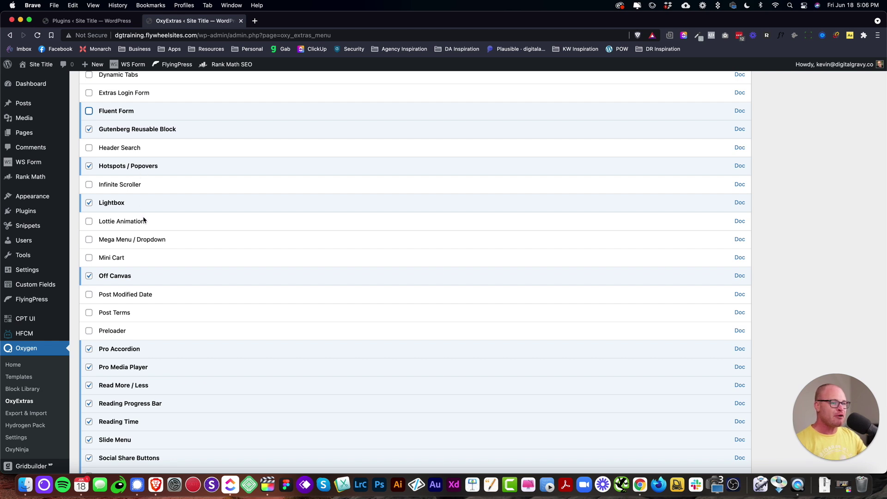
scroll(143, 219, down, 2)
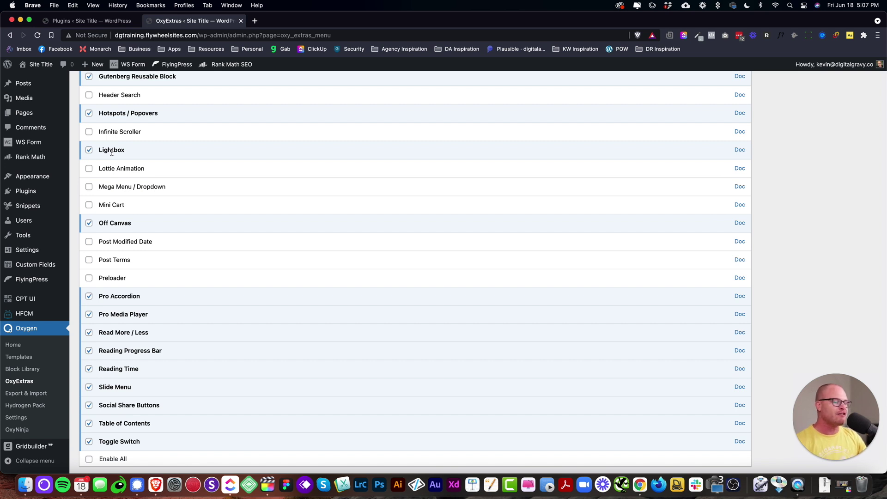
scroll(134, 153, down, 3)
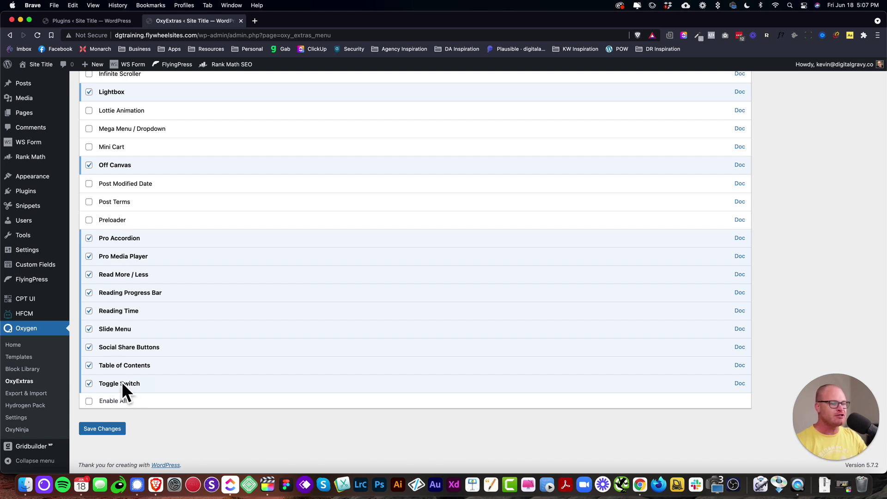
drag(174, 366, 97, 367)
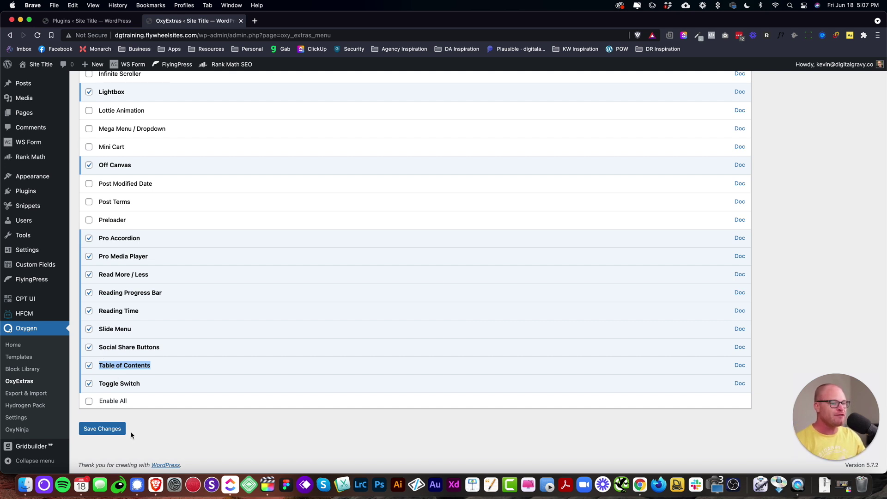
click(149, 430)
click(103, 429)
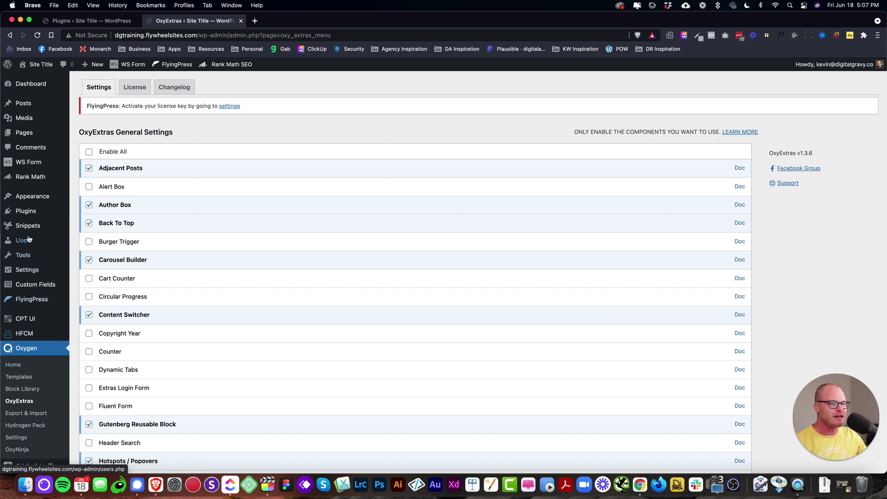
Return to the installed plugins and show the entries from Oxygen and OxyNinja through Rank Math SEO and ShortPixel Image Optimizer.
click(25, 211)
scroll(365, 250, down, 10)
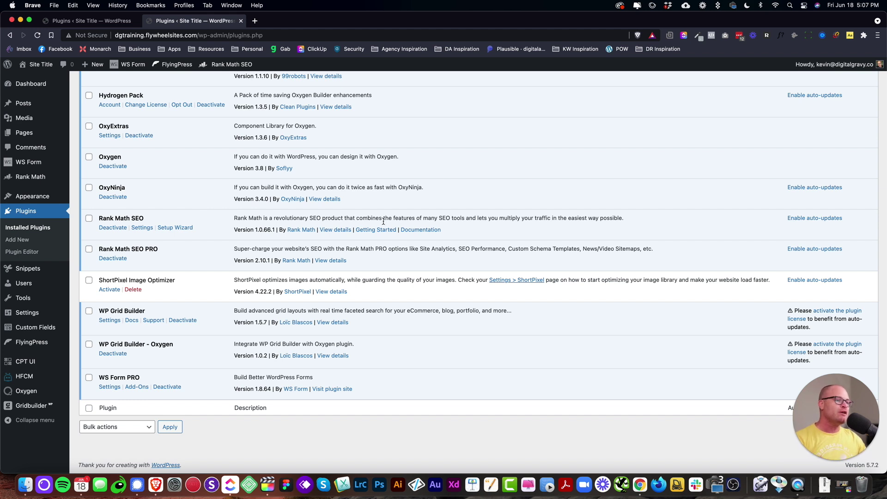
scroll(376, 224, up, 1)
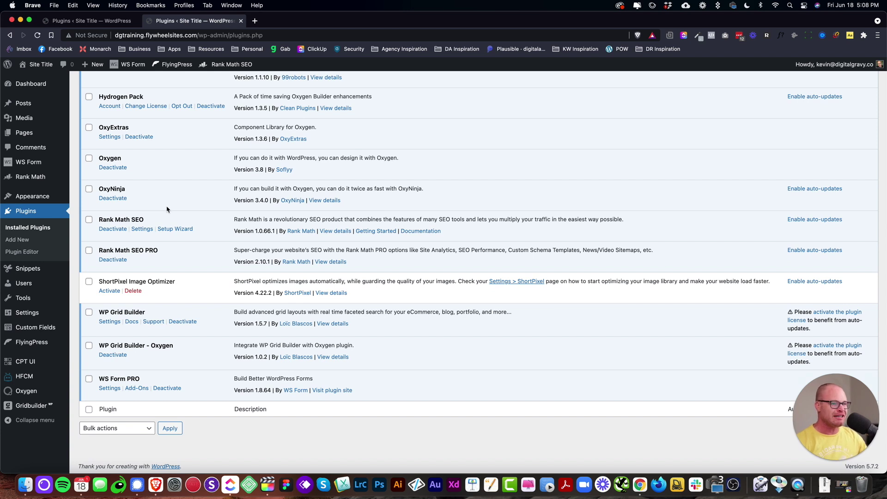
scroll(181, 190, down, 1)
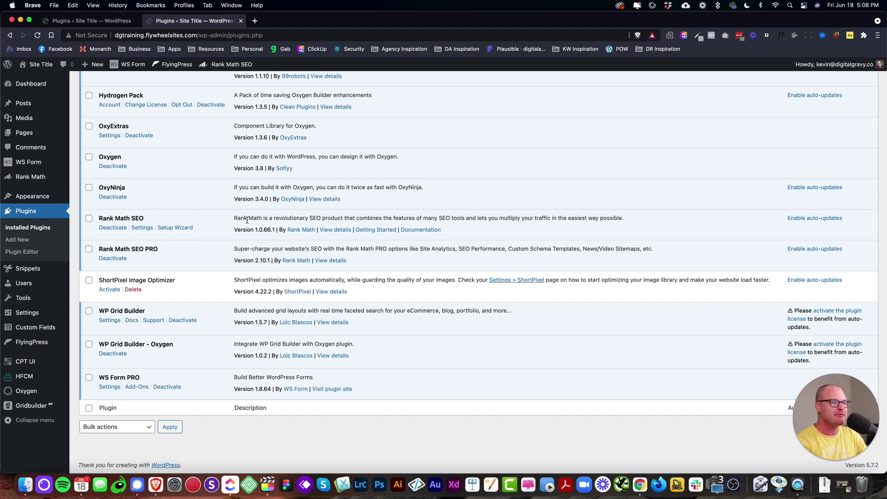
scroll(247, 220, down, 1)
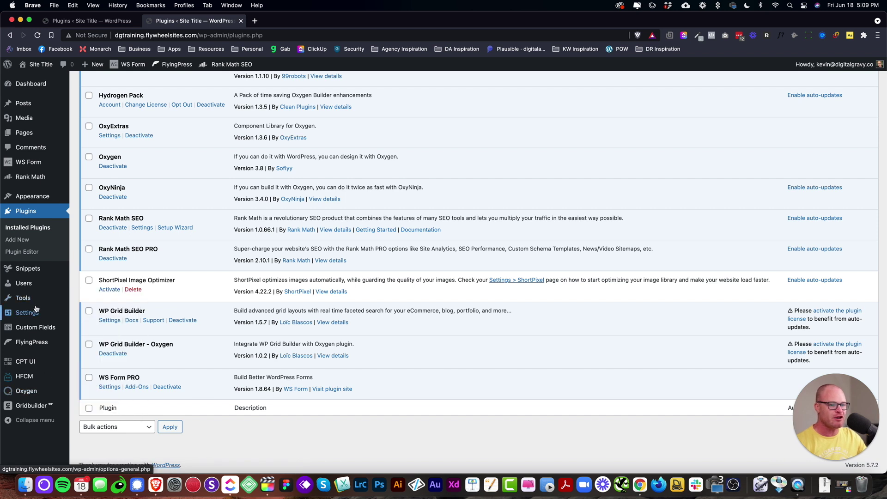
Activate the ShortPixel Image Optimizer plugin and open its settings.
click(110, 290)
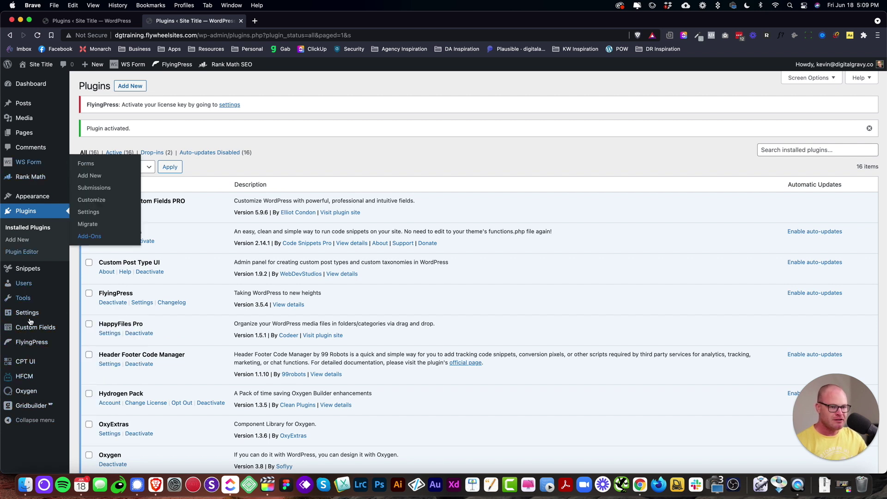
mouse_move(33, 314)
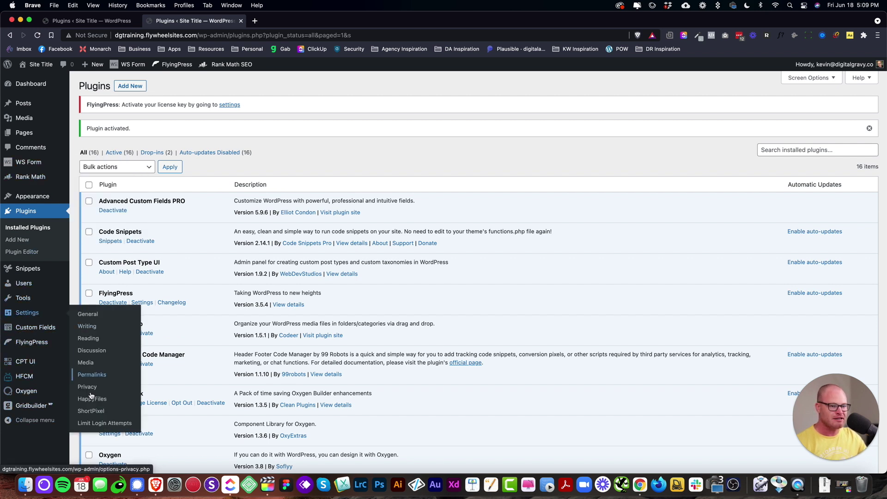
click(92, 411)
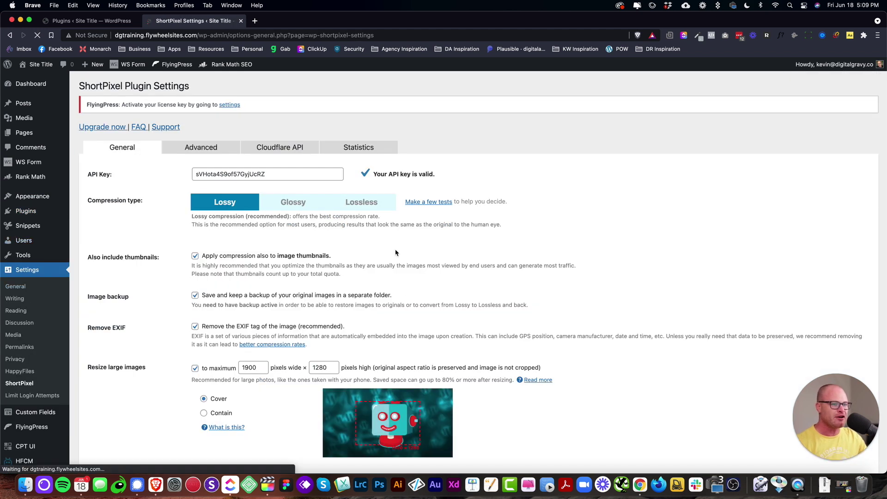
Review ShortPixel's general settings, including compression type, thumbnails, image backup, EXIF removal and the maximum width for resizing large images.
scroll(480, 205, down, 3)
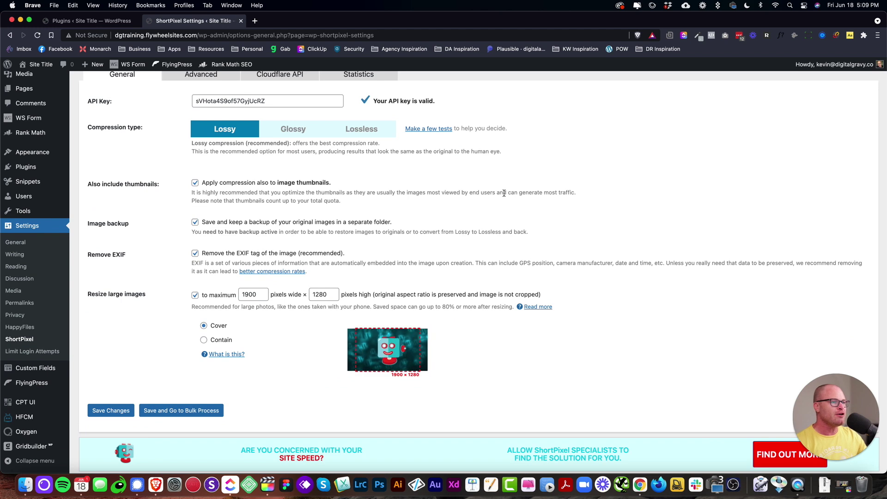
scroll(503, 196, down, 3)
double_click(246, 208)
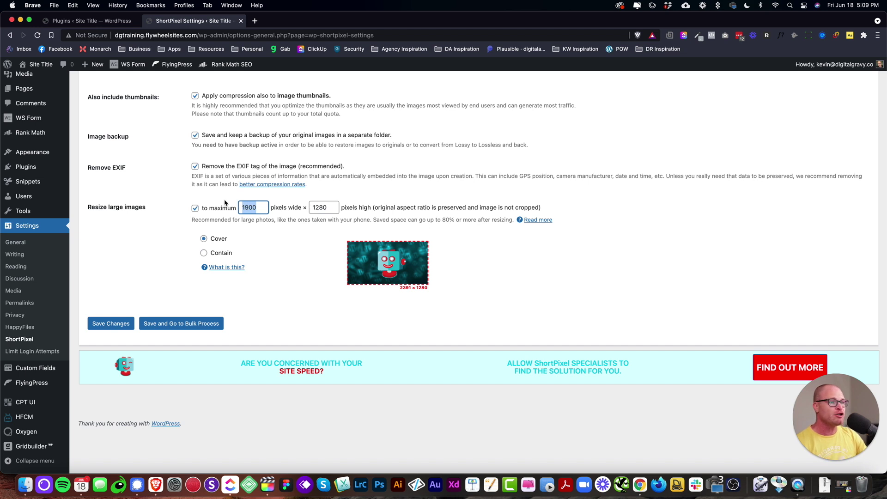
scroll(225, 201, up, 4)
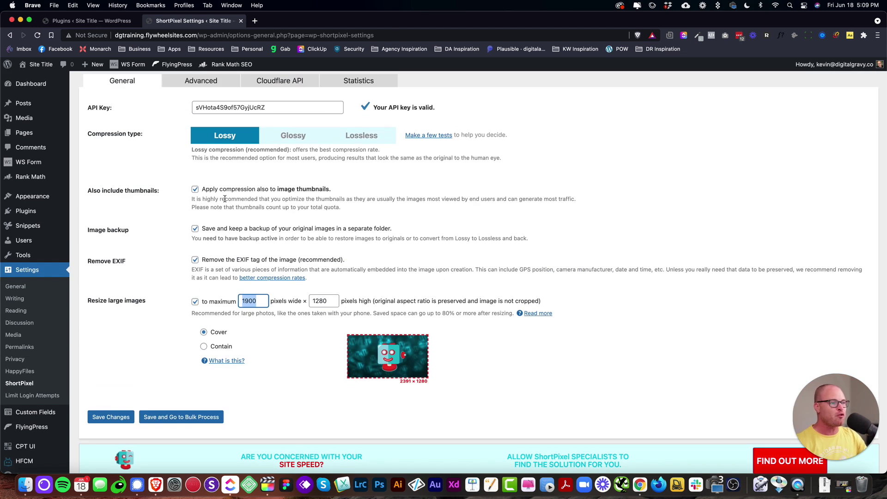
scroll(229, 208, up, 3)
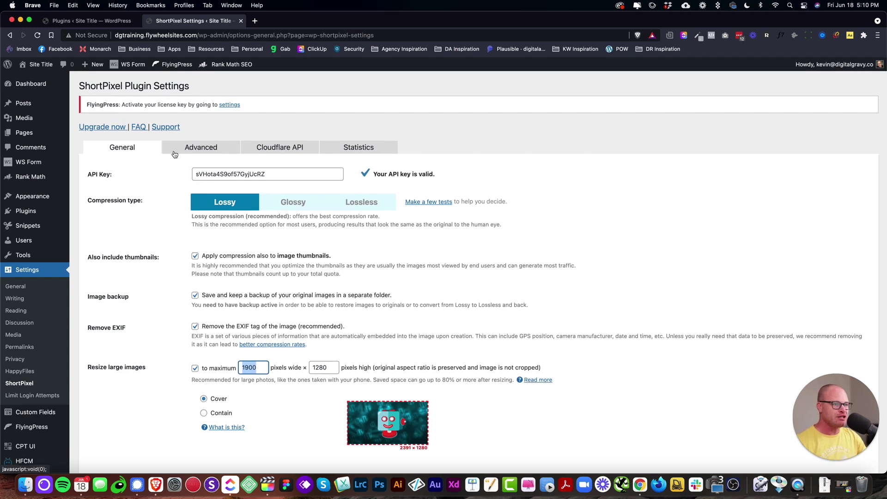
Open ShortPixel's advanced settings and examine the PNG to JPEG and CMYK to RGB conversion options.
click(175, 154)
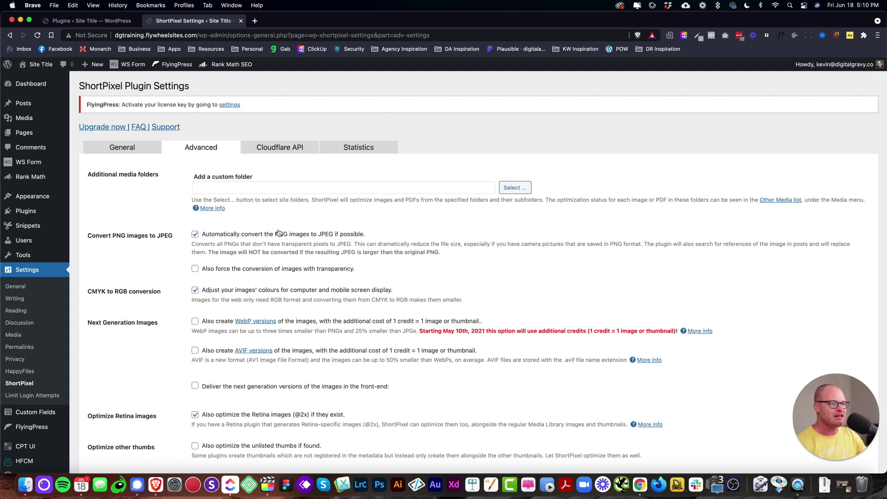
drag(202, 234, 382, 238)
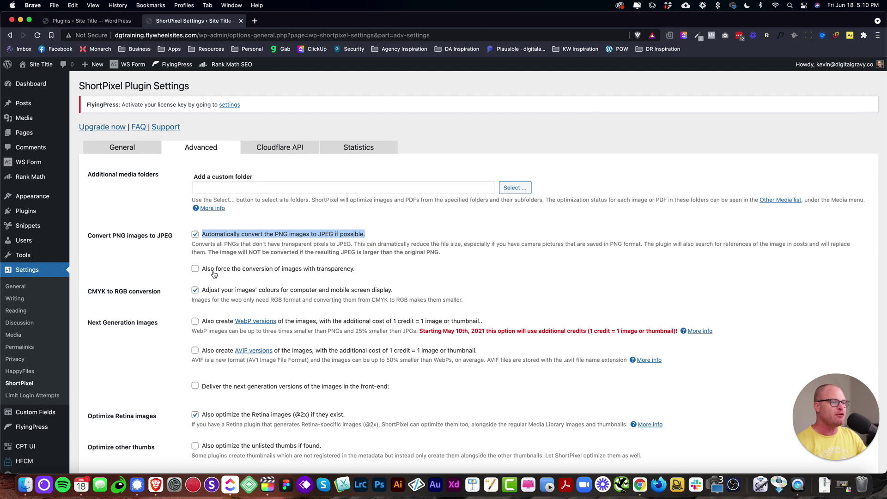
drag(210, 290, 340, 290)
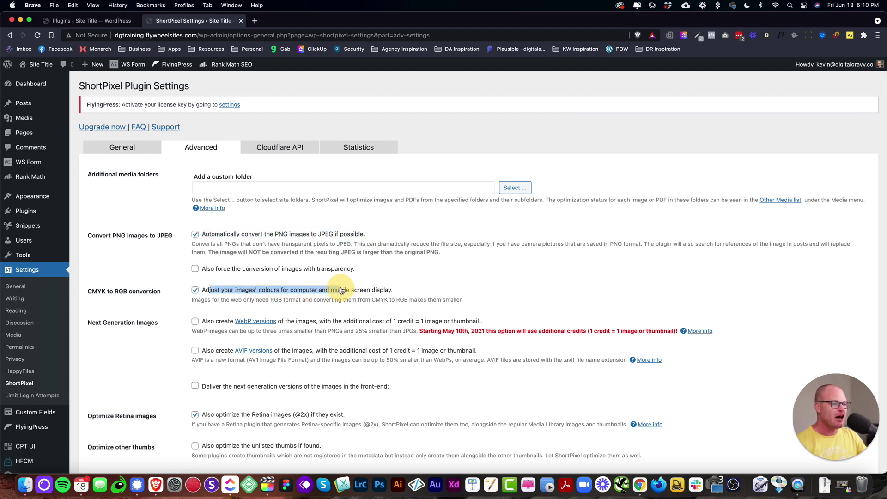
scroll(333, 291, down, 5)
Try the WebP and AVIF creation options for next generation images, switching each one on and back off.
click(195, 199)
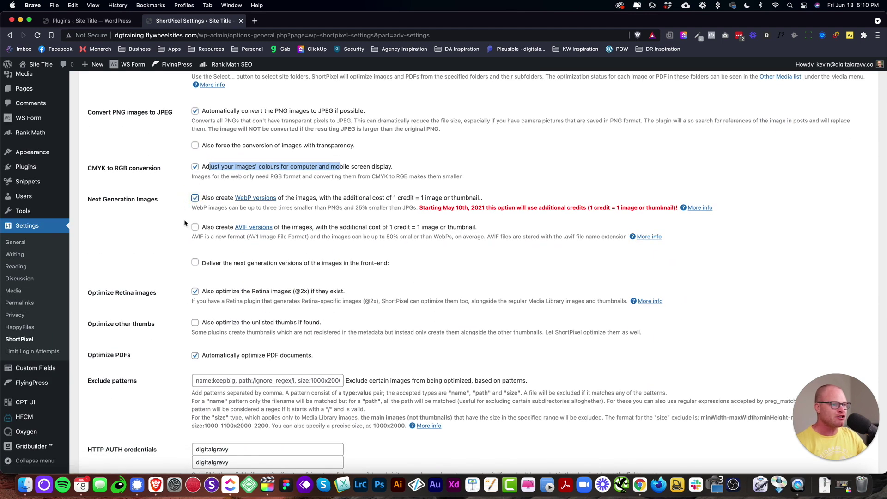
click(195, 198)
click(195, 227)
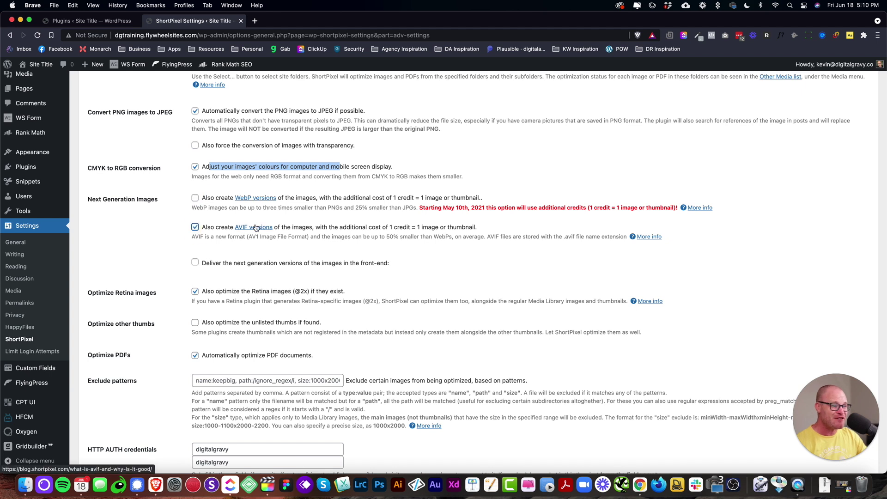
click(195, 228)
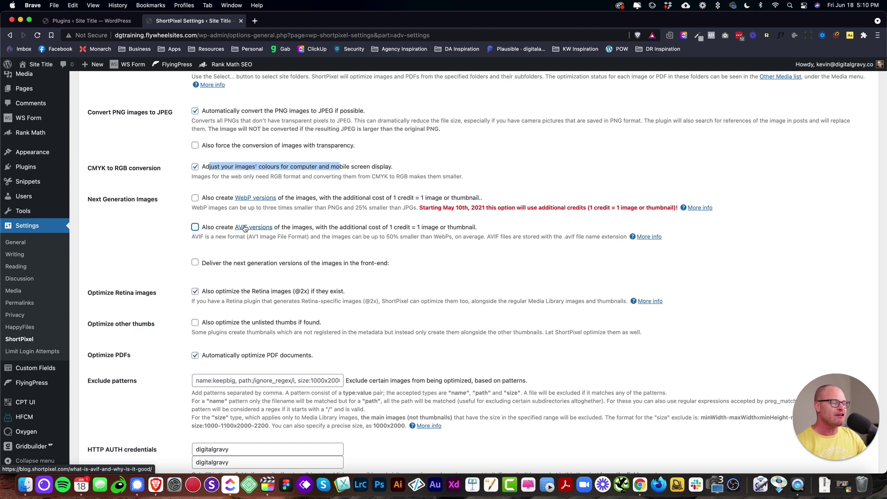
Review the rest of the advanced settings, including Retina images, PDFs, exclude patterns, media on upload and front-end processing.
scroll(245, 226, down, 2)
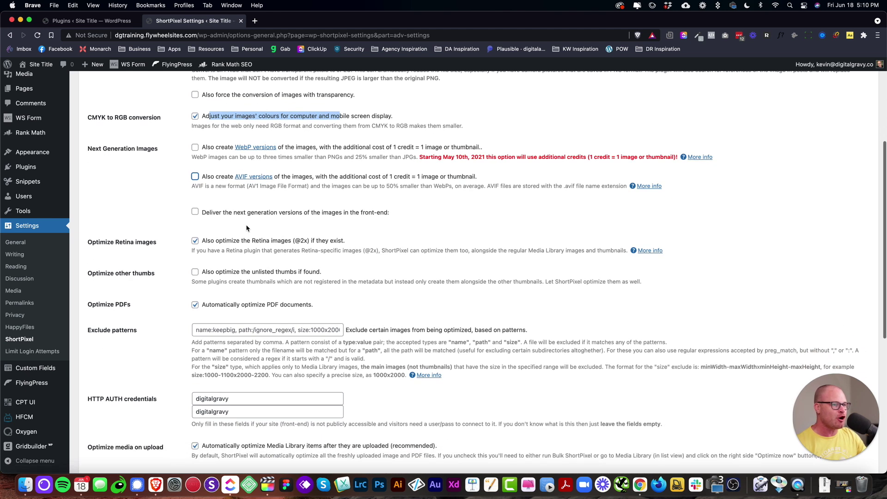
scroll(246, 225, down, 1)
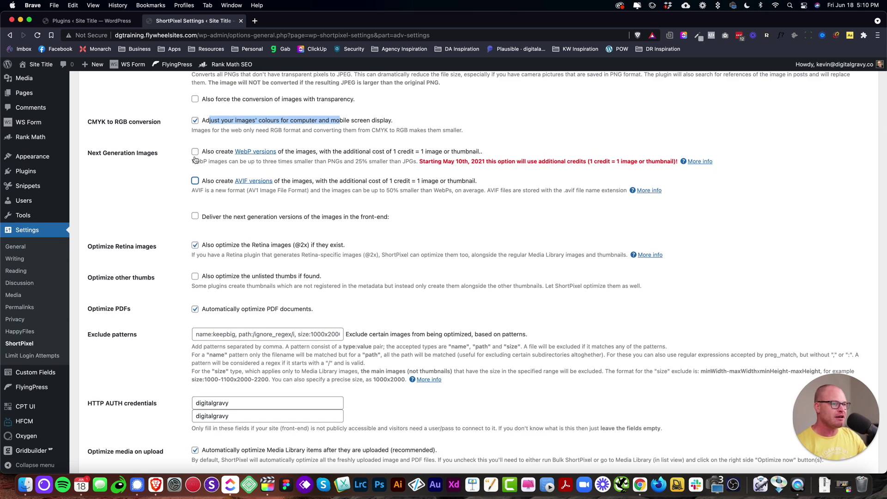
scroll(200, 170, up, 9)
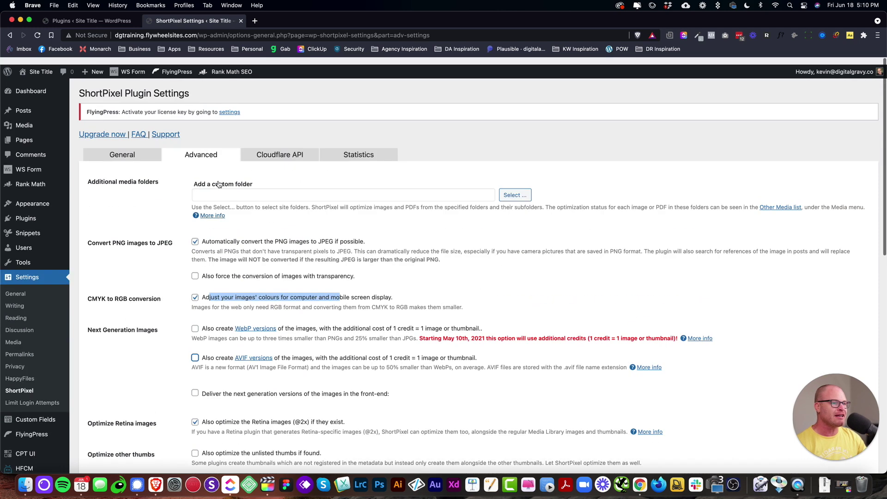
scroll(220, 184, down, 11)
scroll(220, 184, down, 3)
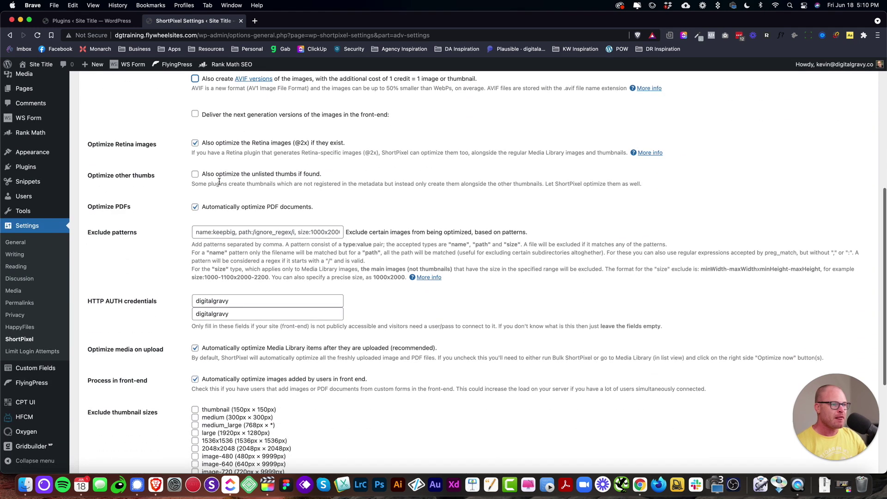
Check the remaining ShortPixel advanced options, including the excluded thumbnail sizes, and save the settings.
scroll(313, 162, down, 8)
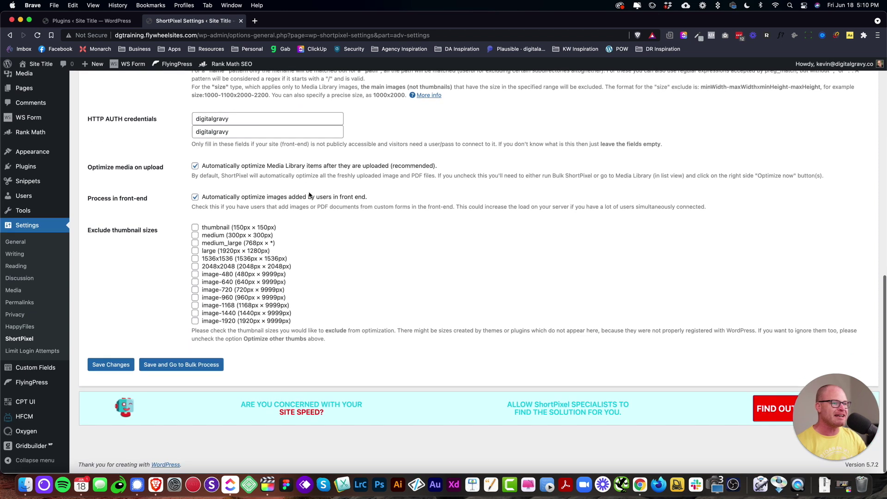
click(107, 365)
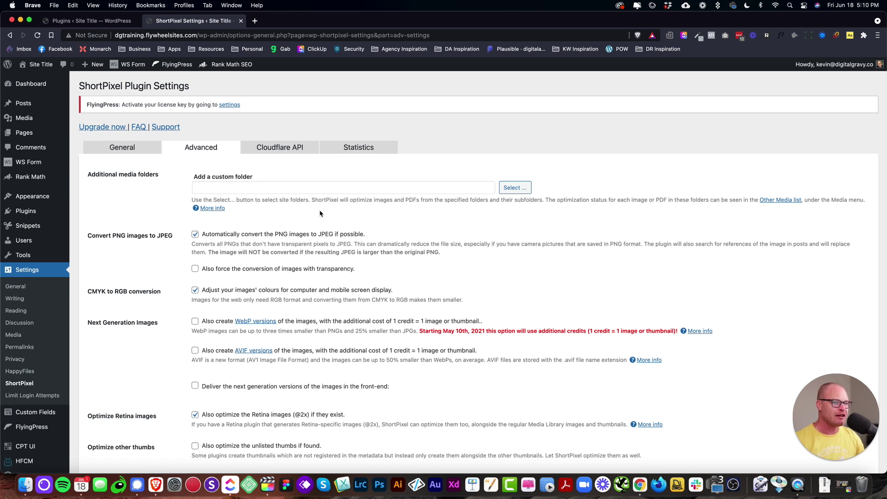
scroll(284, 275, down, 2)
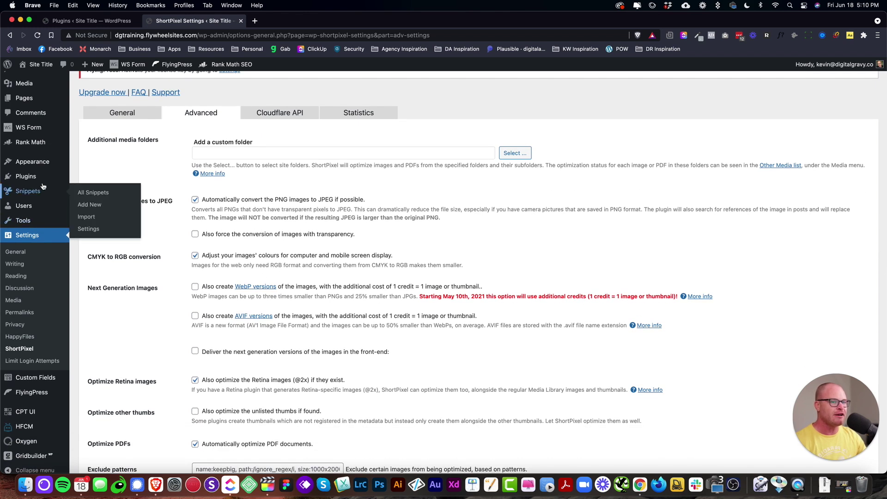
Return to the installed plugins list to locate WP Grid Builder, and open its overview of all cards.
click(47, 174)
scroll(376, 234, down, 10)
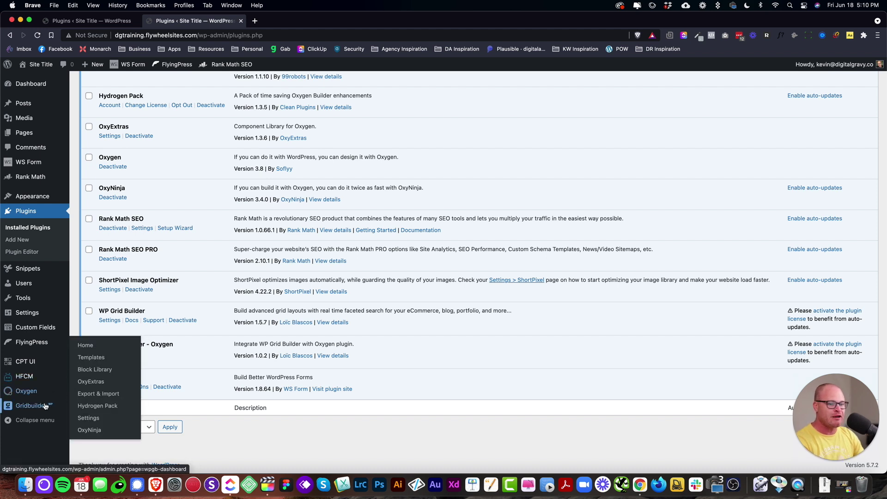
mouse_move(45, 407)
click(86, 394)
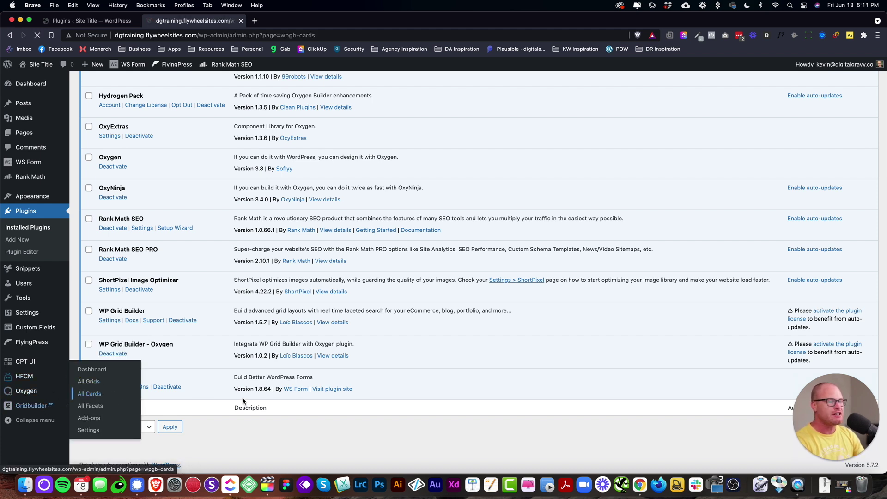
Examine the premade Gridbuilder card designs, such as Lava, Meteorite, Ruby, Opalite, Topay and Selenite.
scroll(428, 293, down, 10)
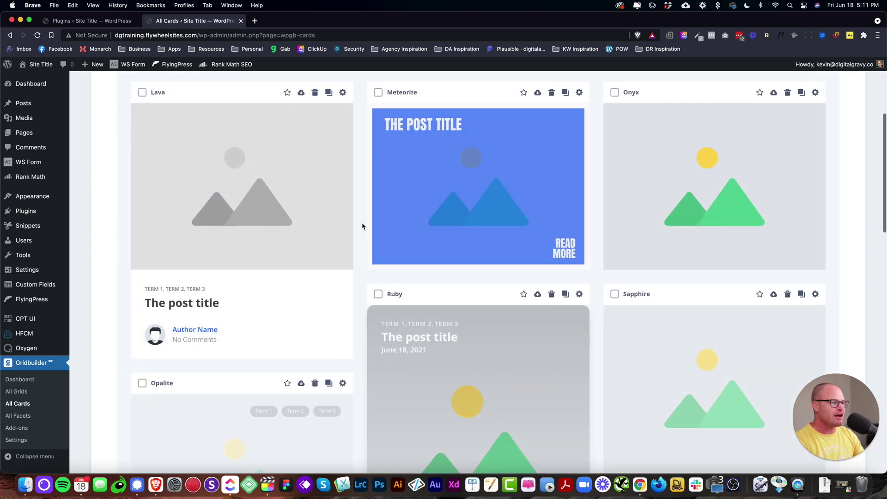
scroll(743, 223, down, 3)
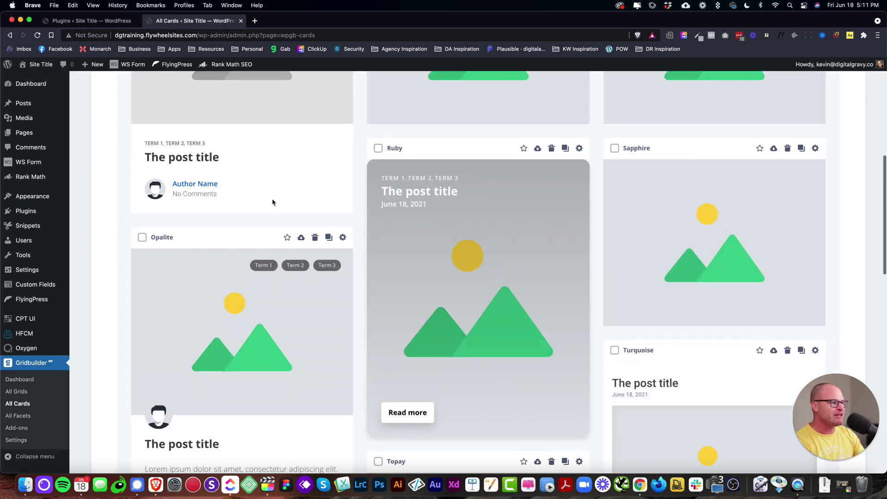
scroll(159, 269, down, 6)
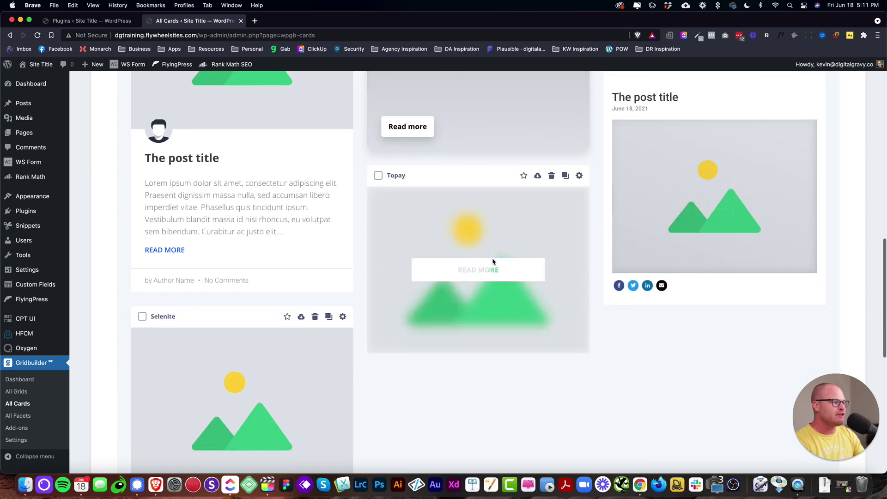
scroll(240, 341, down, 2)
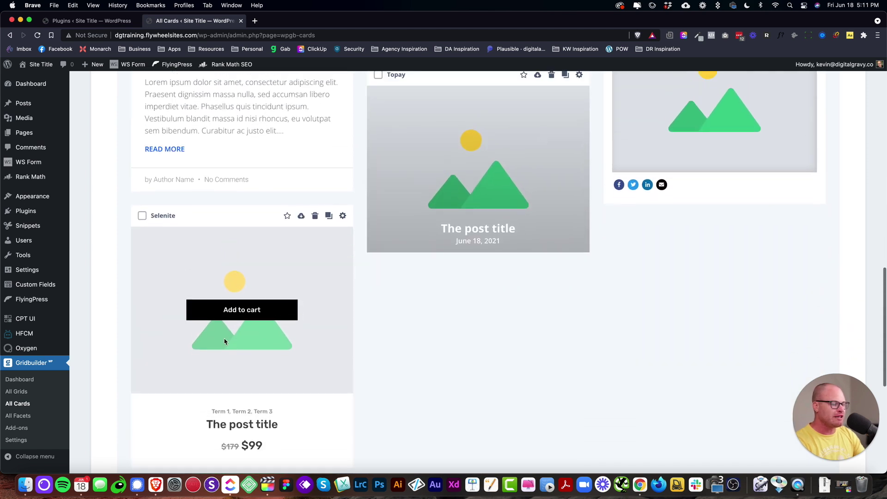
scroll(329, 294, up, 7)
scroll(523, 310, up, 10)
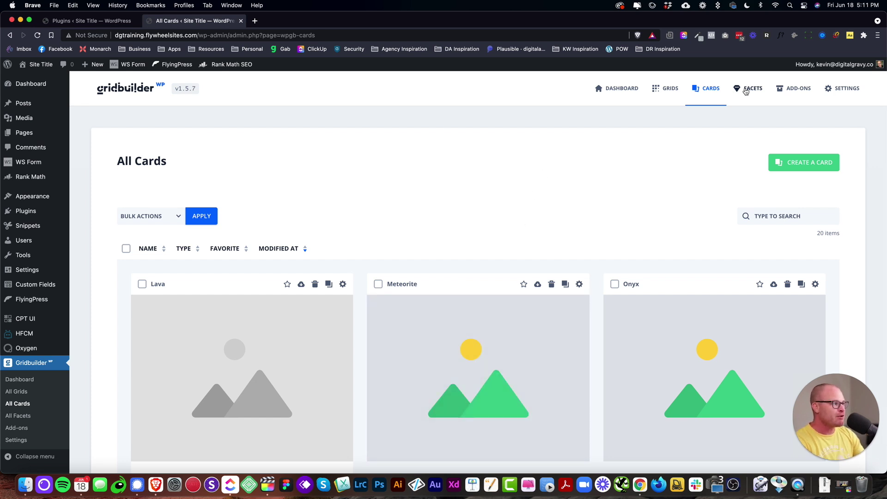
Look at Gridbuilder's existing facets, start creating a new facet and show its behaviour settings.
click(753, 91)
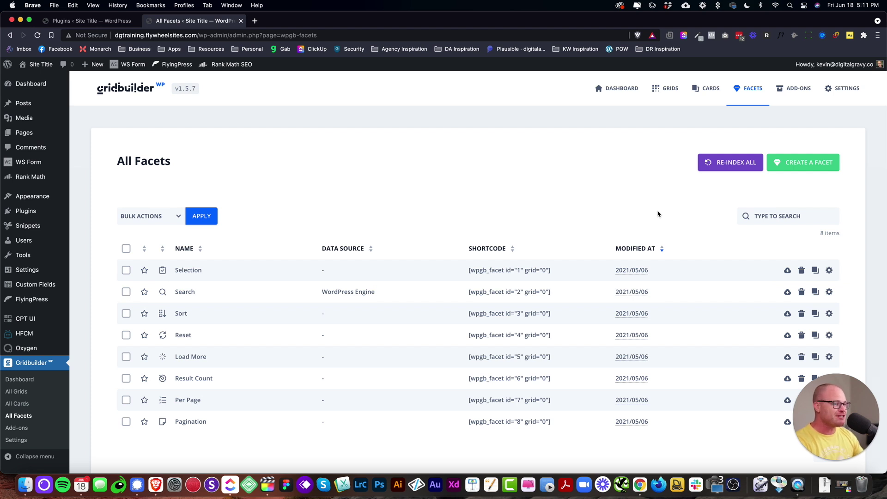
click(801, 167)
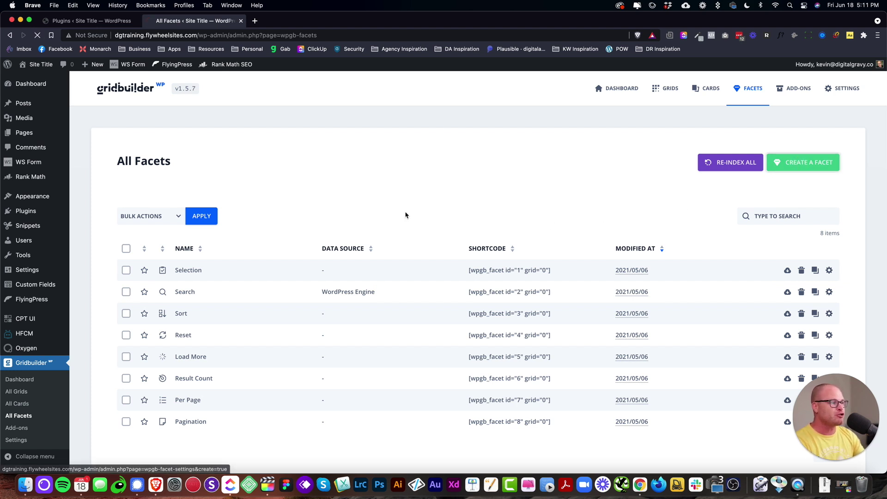
click(137, 187)
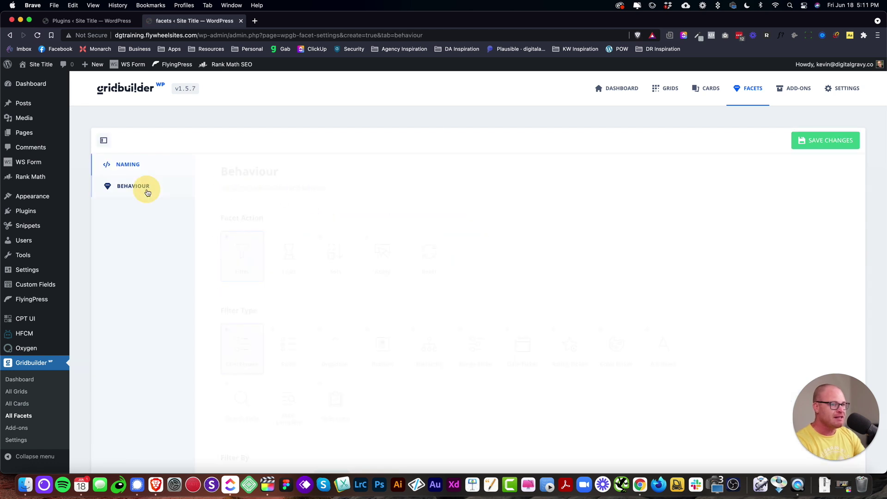
Try the Radio, Dropdown, Buttons, Hierarchy, Selections, Range Slider and Date Picker filter types on the new facet.
scroll(180, 235, down, 3)
click(281, 280)
click(324, 286)
click(373, 278)
click(419, 282)
click(327, 335)
click(468, 282)
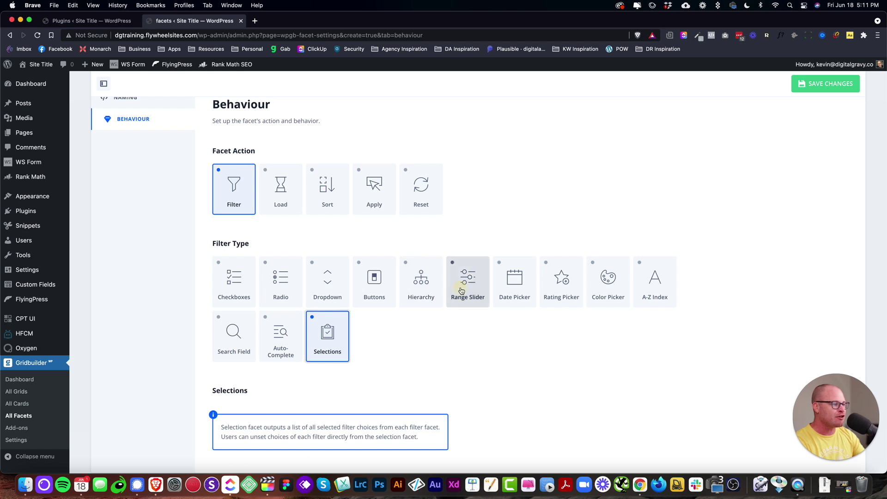
click(516, 285)
Try the Sort and Load facet actions and switch back to Filter.
click(331, 185)
click(281, 240)
click(231, 241)
Review the facet's Filter By options for data source, taxonomy and terms, along with the Date Picker type, format and placeholder settings.
scroll(367, 356, down, 6)
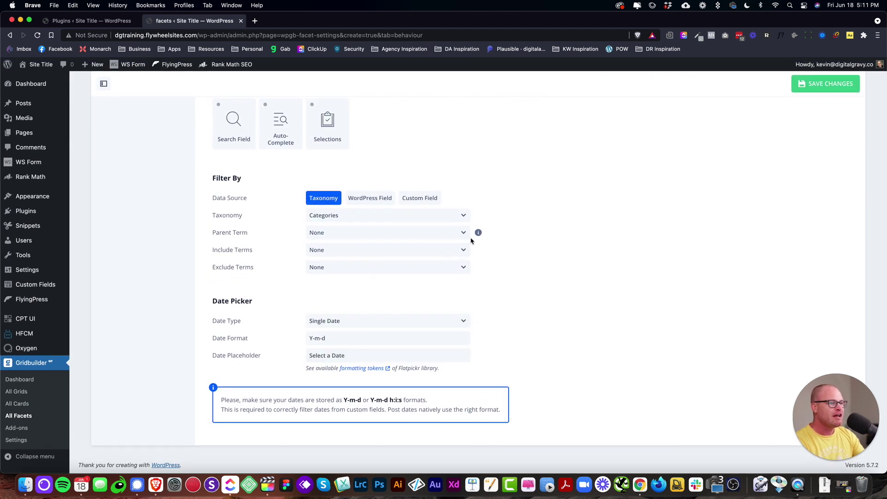
scroll(469, 242, up, 1)
scroll(440, 355, up, 4)
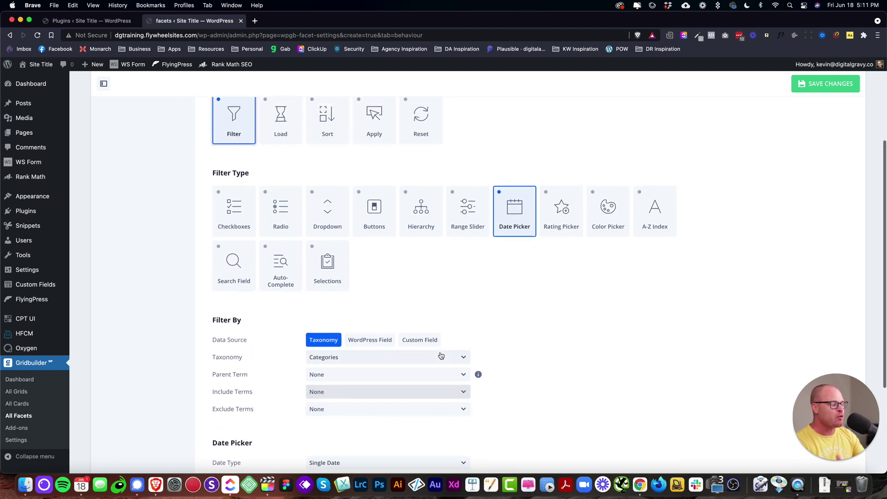
scroll(443, 356, down, 3)
scroll(614, 351, up, 2)
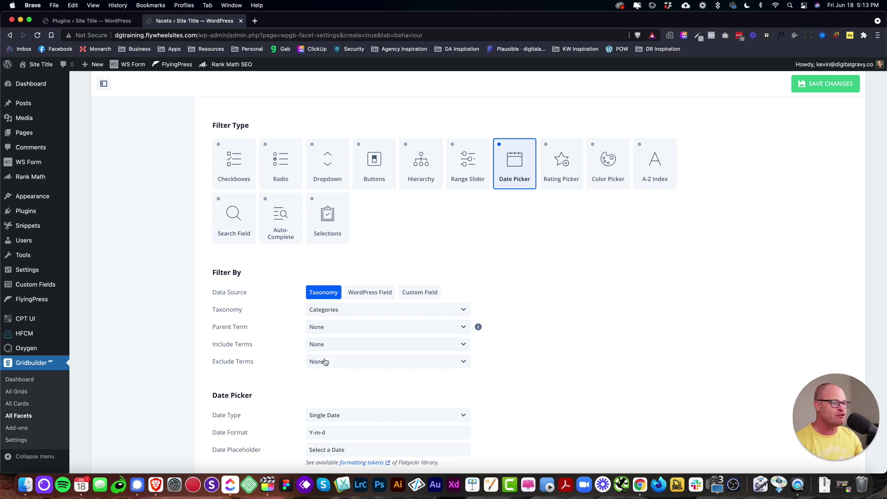
scroll(31, 365, down, 3)
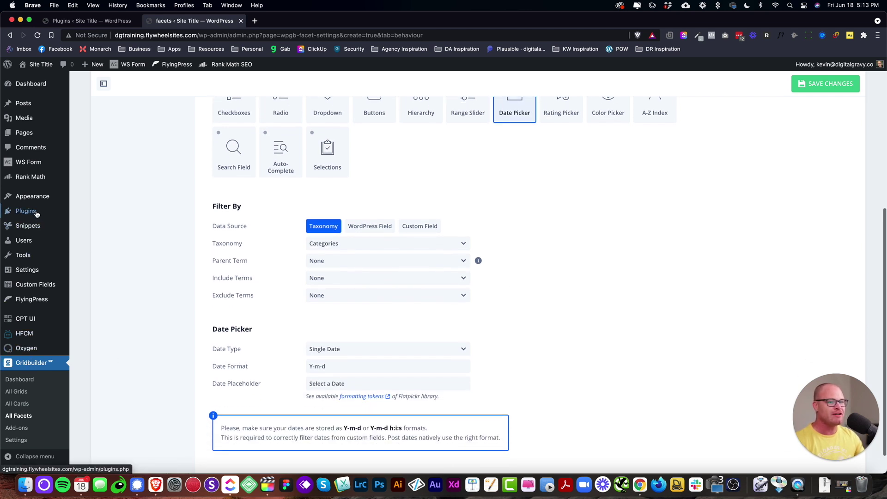
Leave the facet unsaved, return to the installed plugins list and look through it down to WS Form PRO.
mouse_move(43, 227)
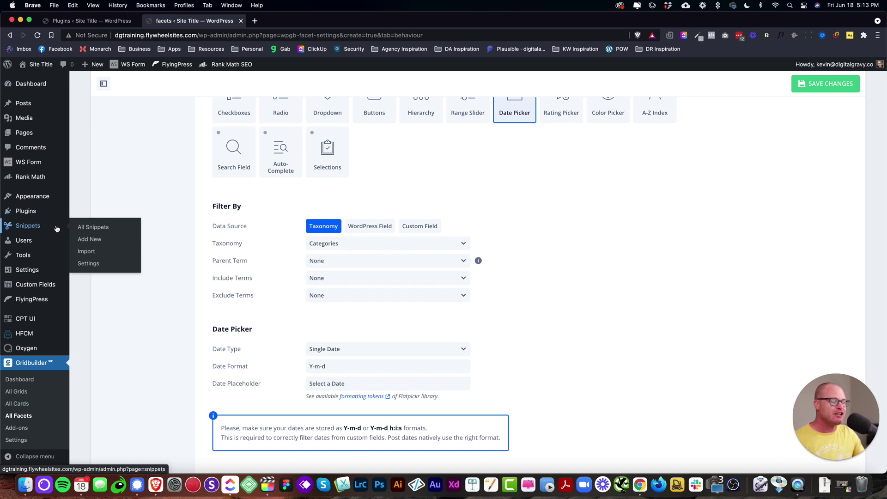
click(28, 211)
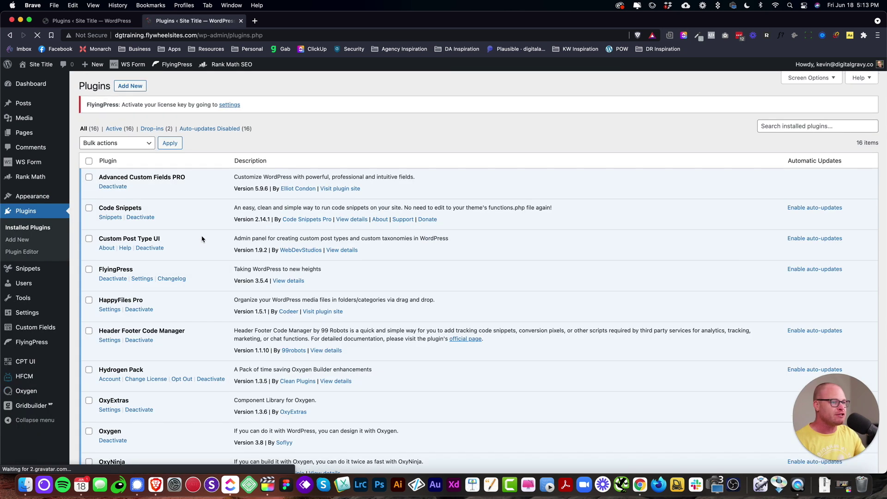
scroll(203, 237, down, 10)
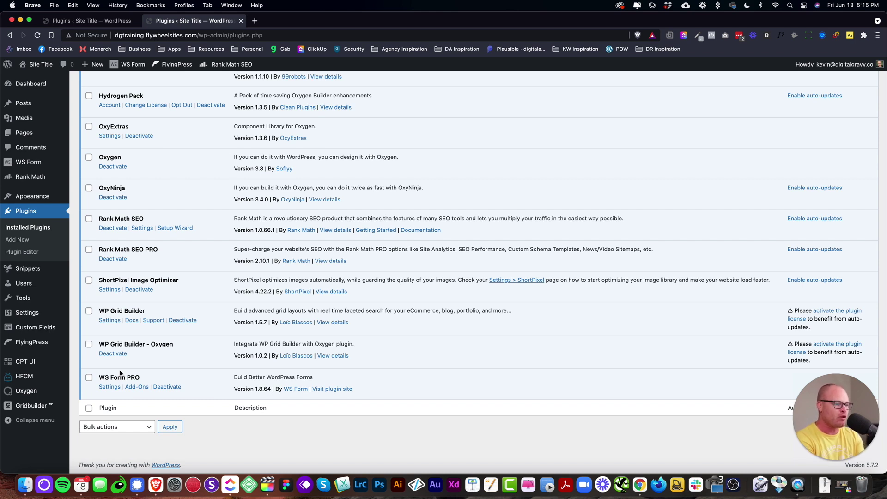
scroll(139, 370, up, 6)
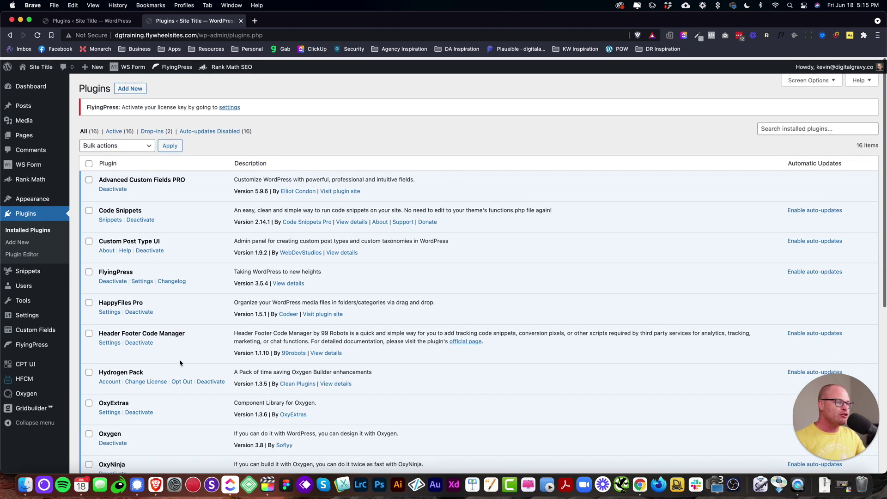